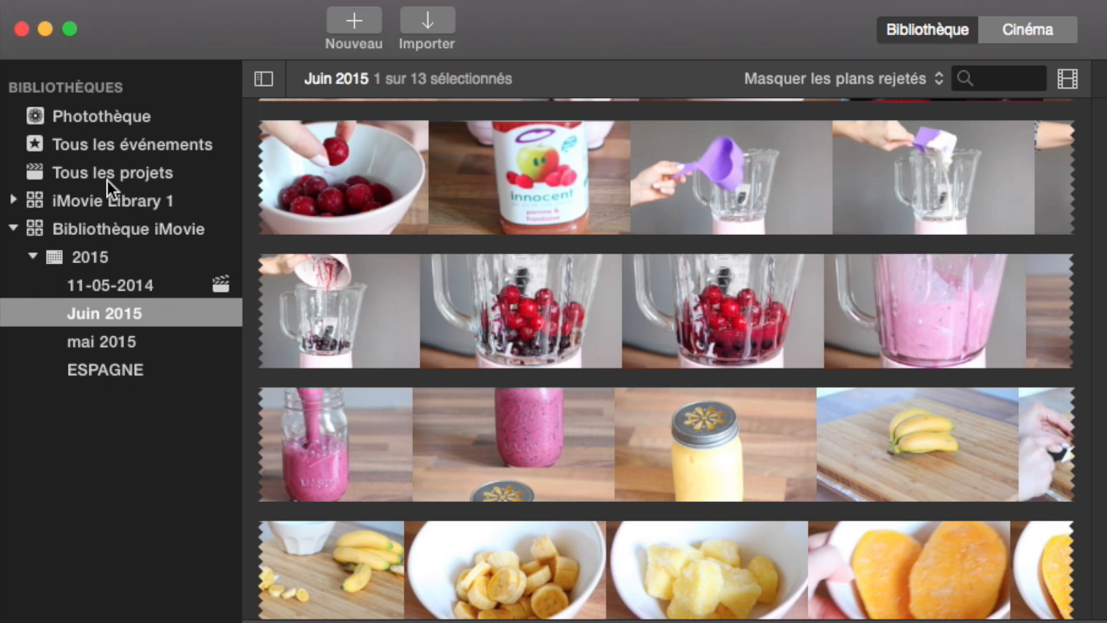
Look through the year folders of iMovie Library 1 and Bibliothèque iMovie, and display the Juin 2015 event's footage.
{"action": "left_click", "coordinate": [12, 200]}
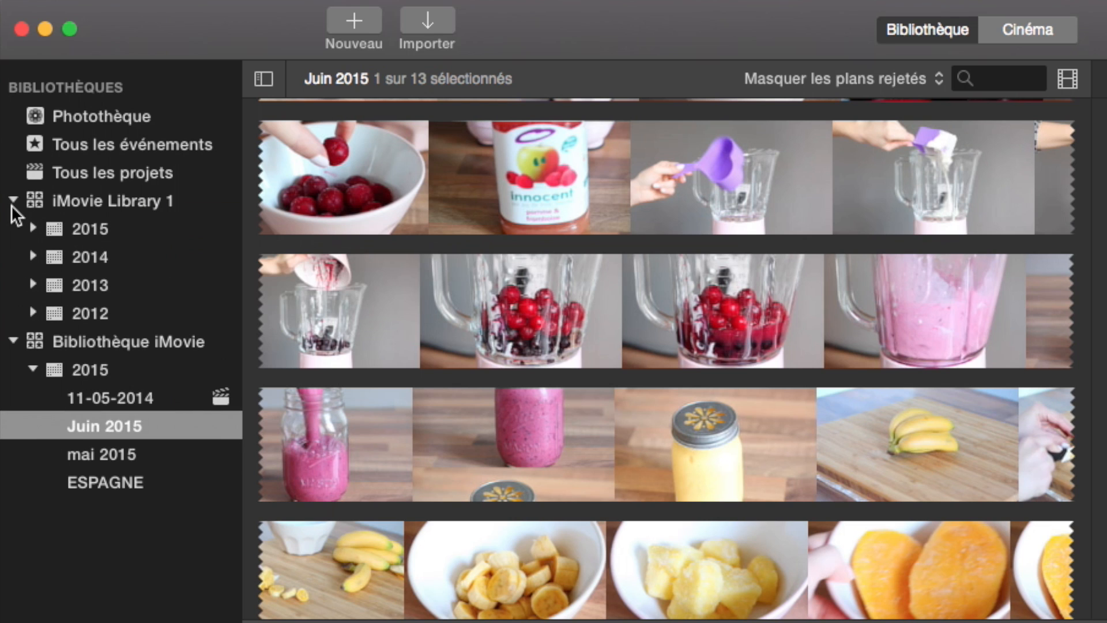
{"action": "left_click", "coordinate": [33, 228]}
{"action": "left_click", "coordinate": [33, 228]}
{"action": "left_click", "coordinate": [16, 206]}
{"action": "left_click", "coordinate": [33, 257]}
{"action": "left_click", "coordinate": [31, 256]}
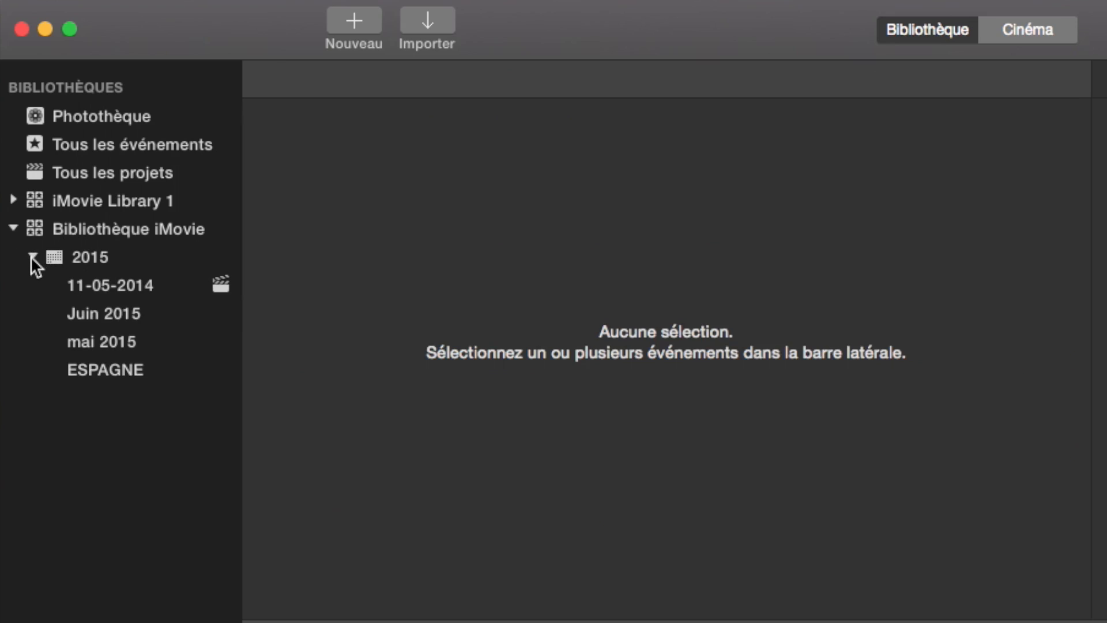
{"action": "left_click", "coordinate": [106, 311]}
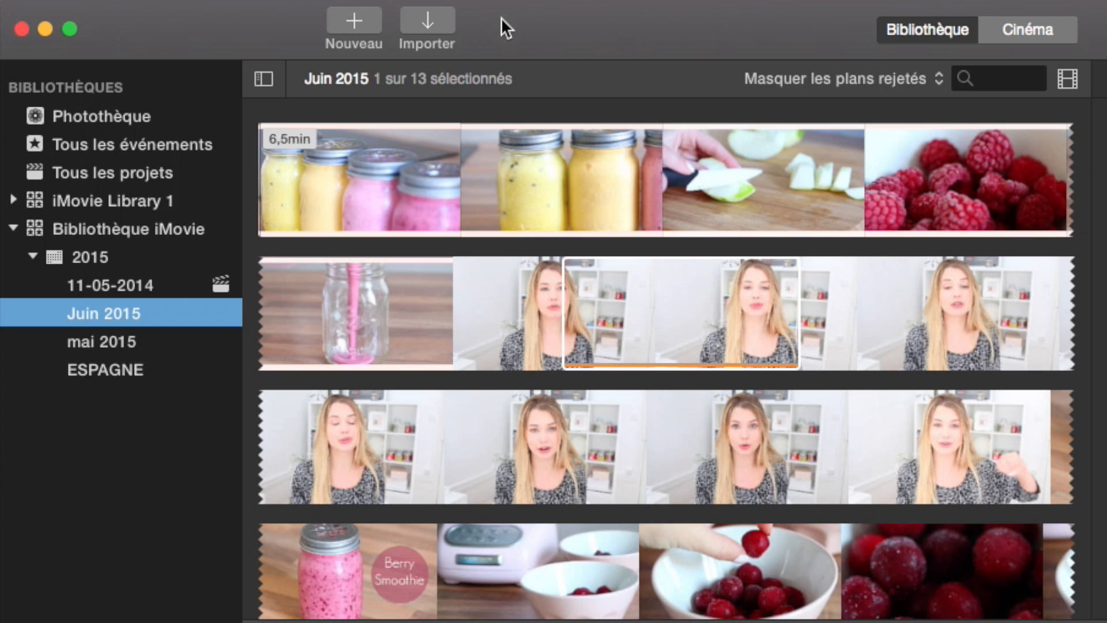
Browse the themes offered for a new film and close the chooser without creating a project.
{"action": "left_click", "coordinate": [348, 22]}
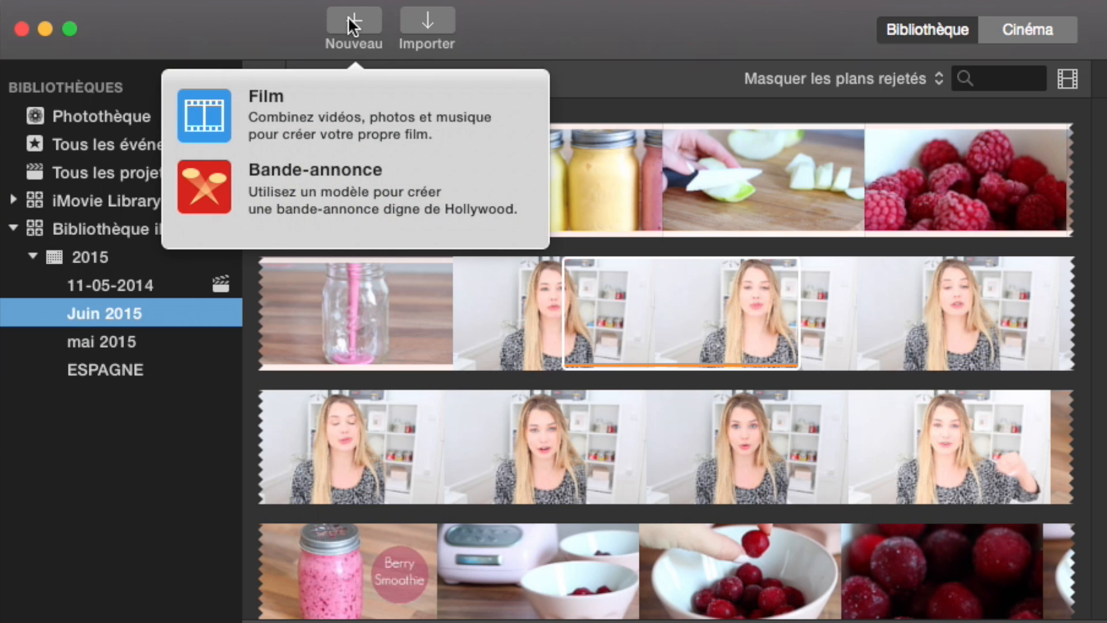
{"action": "left_click", "coordinate": [326, 102]}
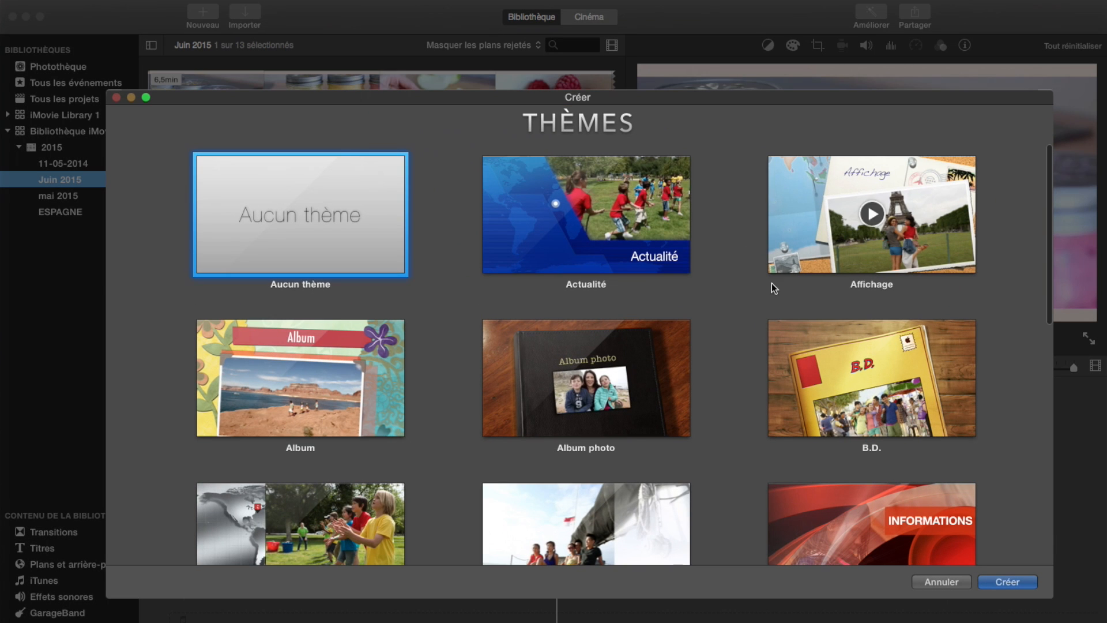
{"action": "scroll", "coordinate": [581, 255], "scroll_direction": "down", "scroll_amount": 10}
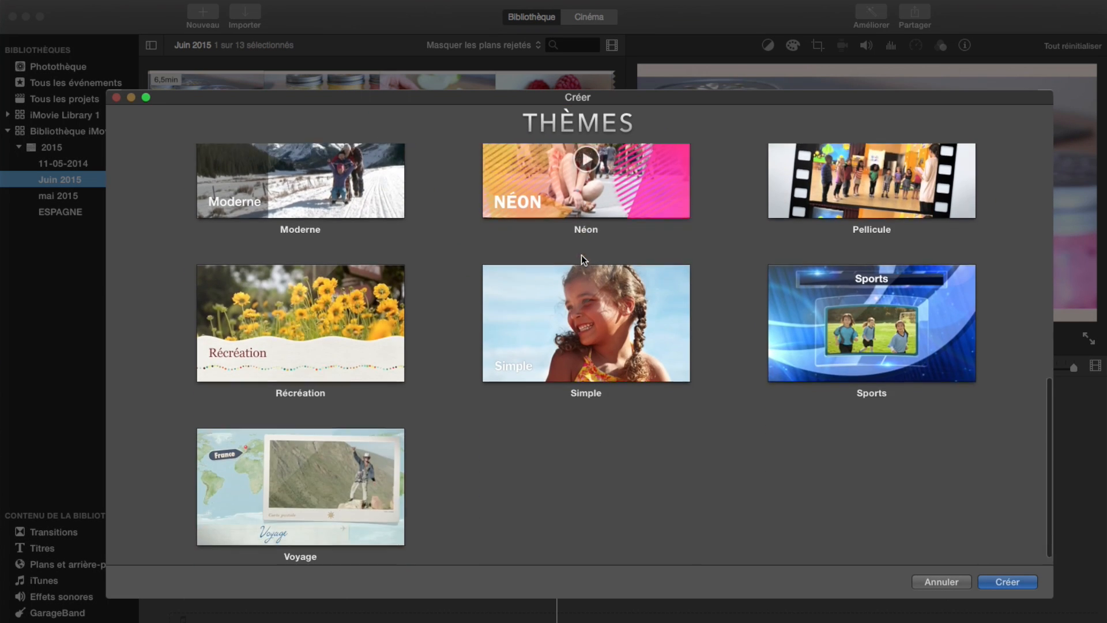
{"action": "scroll", "coordinate": [581, 255], "scroll_direction": "up", "scroll_amount": 5}
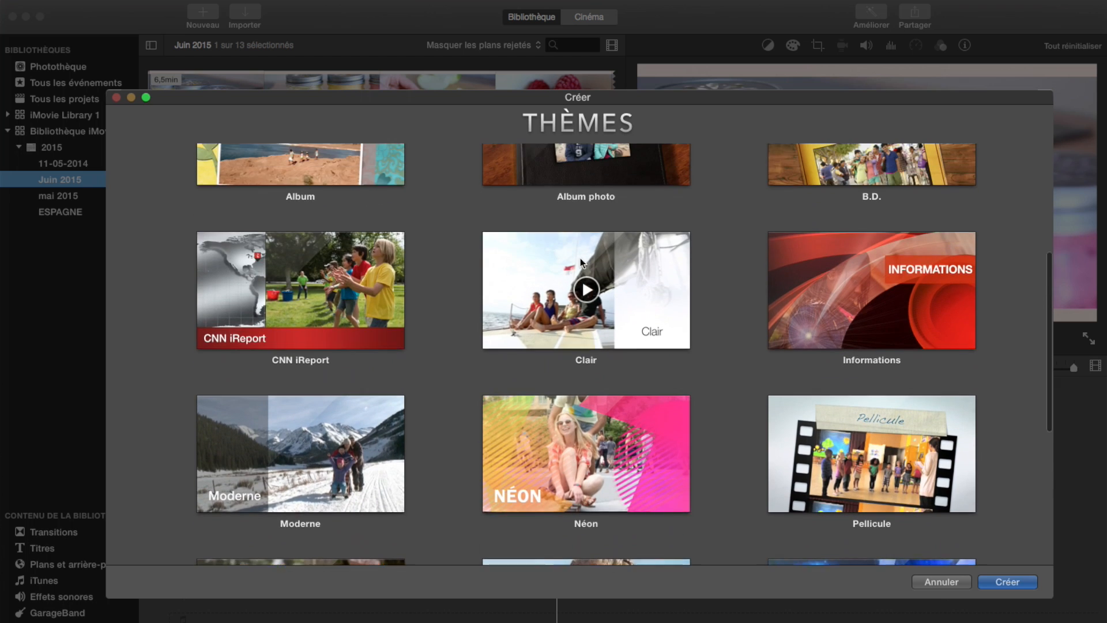
{"action": "scroll", "coordinate": [579, 259], "scroll_direction": "up", "scroll_amount": 3}
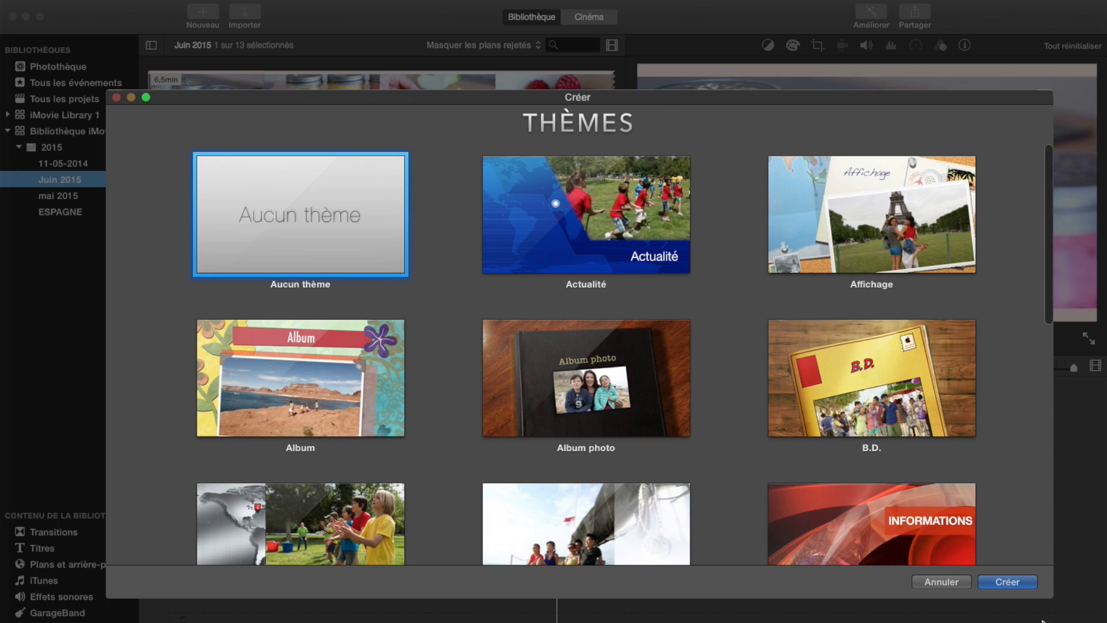
{"action": "left_click", "coordinate": [942, 582]}
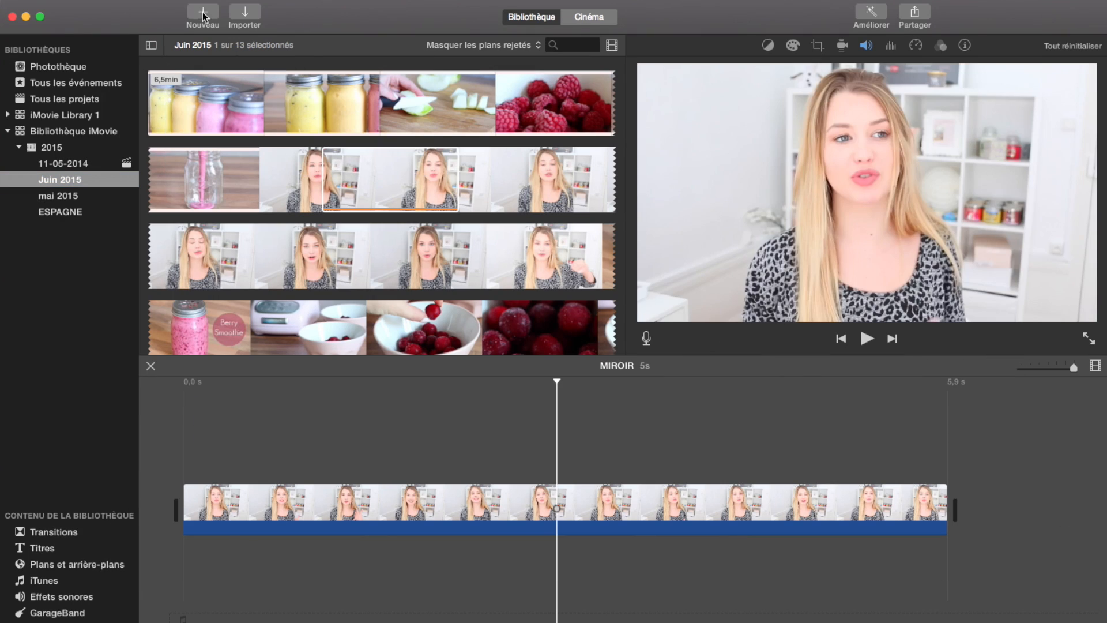
Browse the trailer templates offered for a new project, including their cast sizes and durations.
{"action": "left_click", "coordinate": [203, 14]}
{"action": "left_click", "coordinate": [184, 99]}
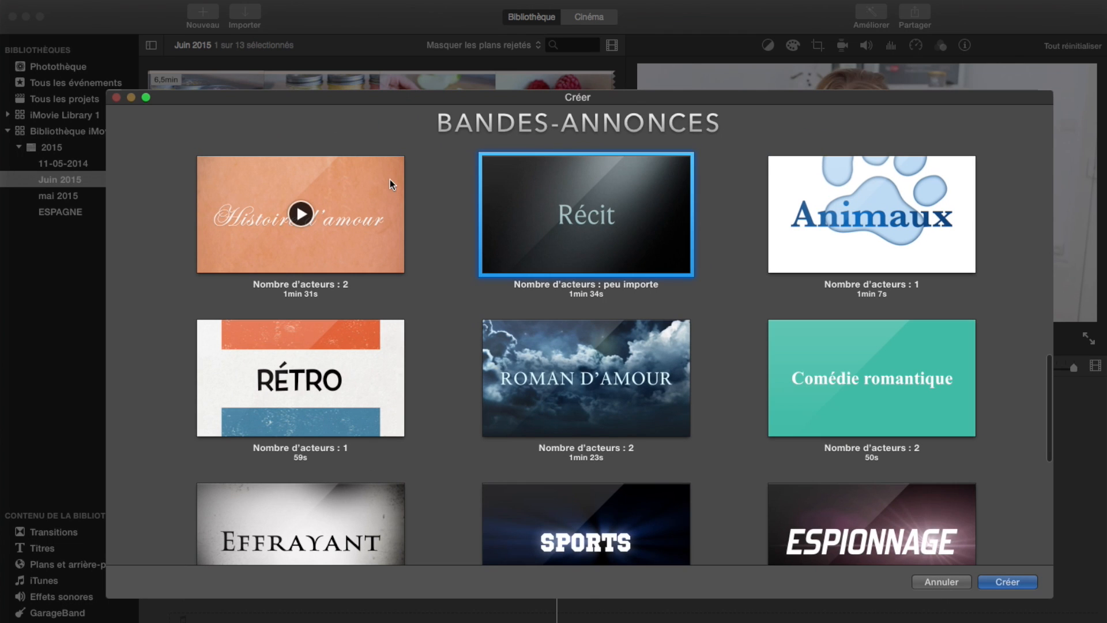
{"action": "scroll", "coordinate": [391, 178], "scroll_direction": "up", "scroll_amount": 10}
{"action": "scroll", "coordinate": [391, 177], "scroll_direction": "down", "scroll_amount": 8}
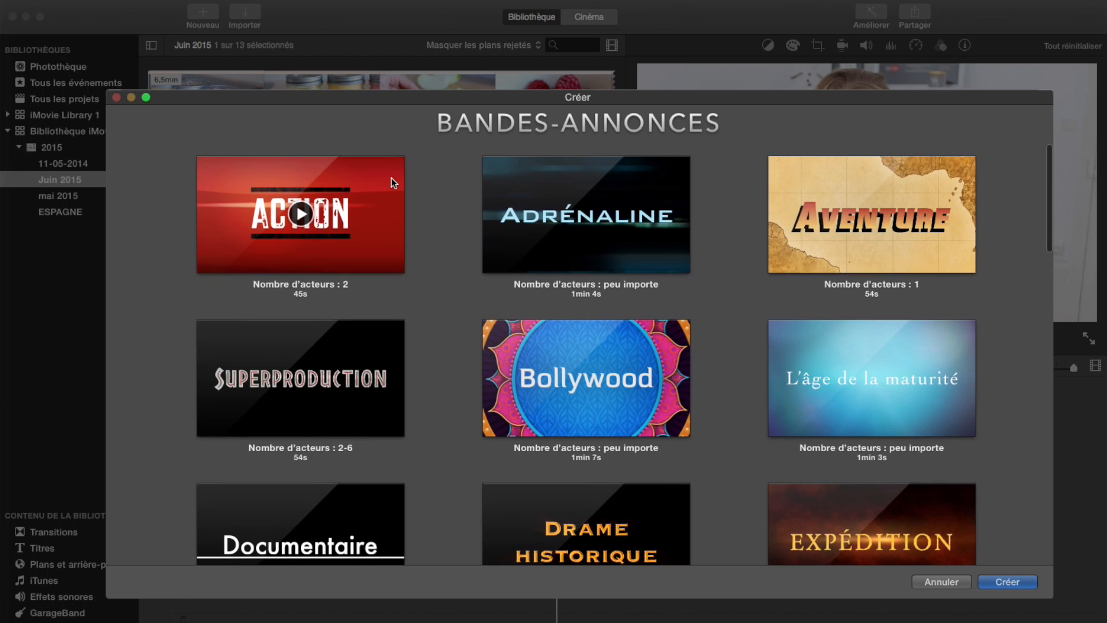
{"action": "scroll", "coordinate": [391, 177], "scroll_direction": "down", "scroll_amount": 10}
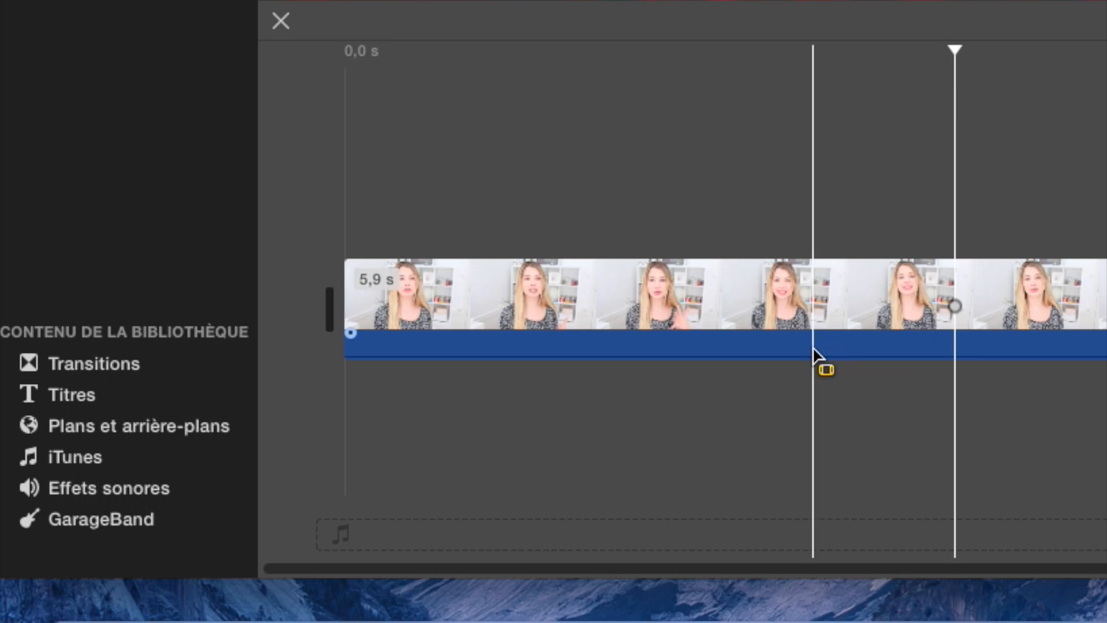
Select a short range of the MIROIR clip starting about 0.4 s in and delete it.
{"action": "mouse_move", "coordinate": [804, 364]}
{"action": "left_mouse_down"}
{"action": "mouse_move", "coordinate": [805, 332]}
{"action": "mouse_move", "coordinate": [799, 363]}
{"action": "left_mouse_up"}
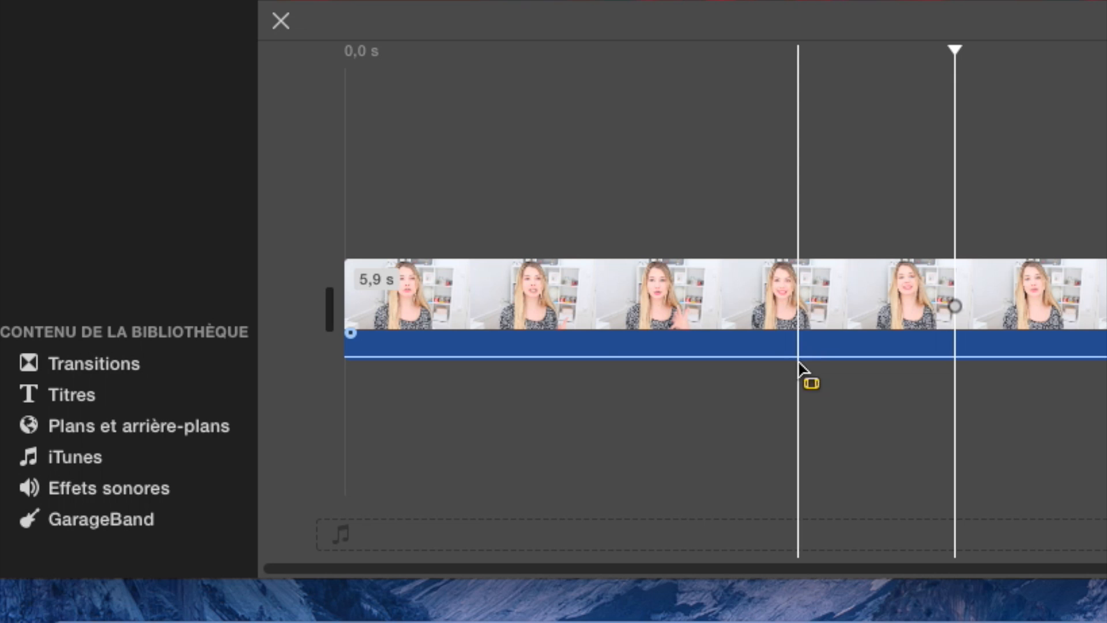
{"action": "mouse_move", "coordinate": [348, 292]}
{"action": "left_mouse_down"}
{"action": "mouse_move", "coordinate": [418, 297]}
{"action": "mouse_move", "coordinate": [354, 283]}
{"action": "left_mouse_up"}
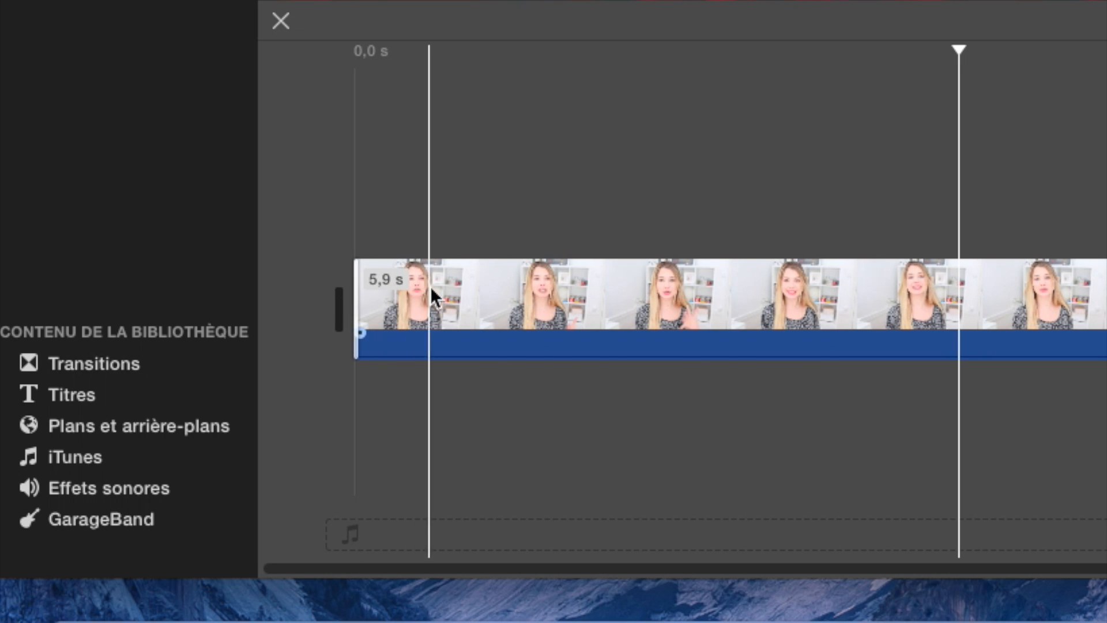
{"action": "left_click_drag", "start_coordinate": [444, 300], "coordinate": [636, 299]}
{"action": "key", "text": "Delete"}
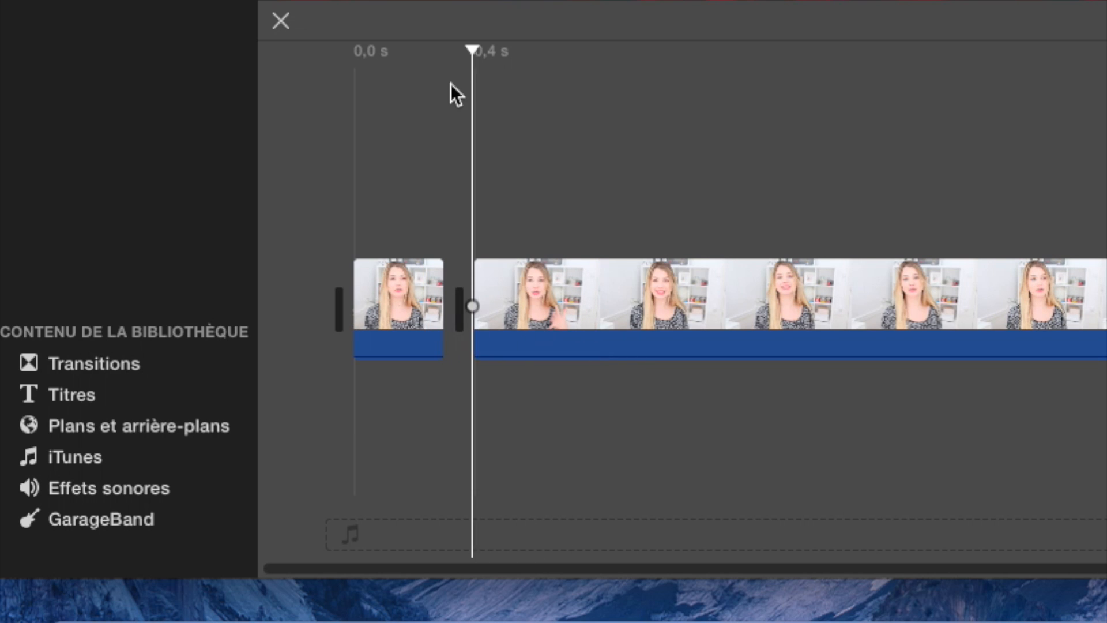
Split the second clip in the timeline at about 1.2 s.
{"action": "left_click_drag", "start_coordinate": [477, 62], "coordinate": [693, 88]}
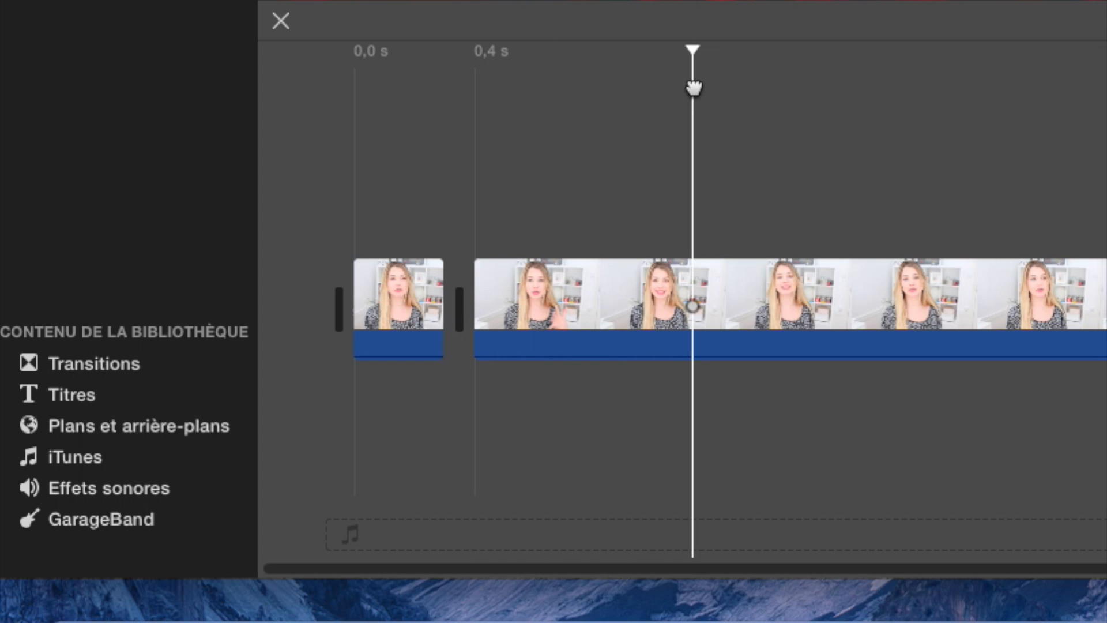
{"action": "right_click", "coordinate": [690, 268]}
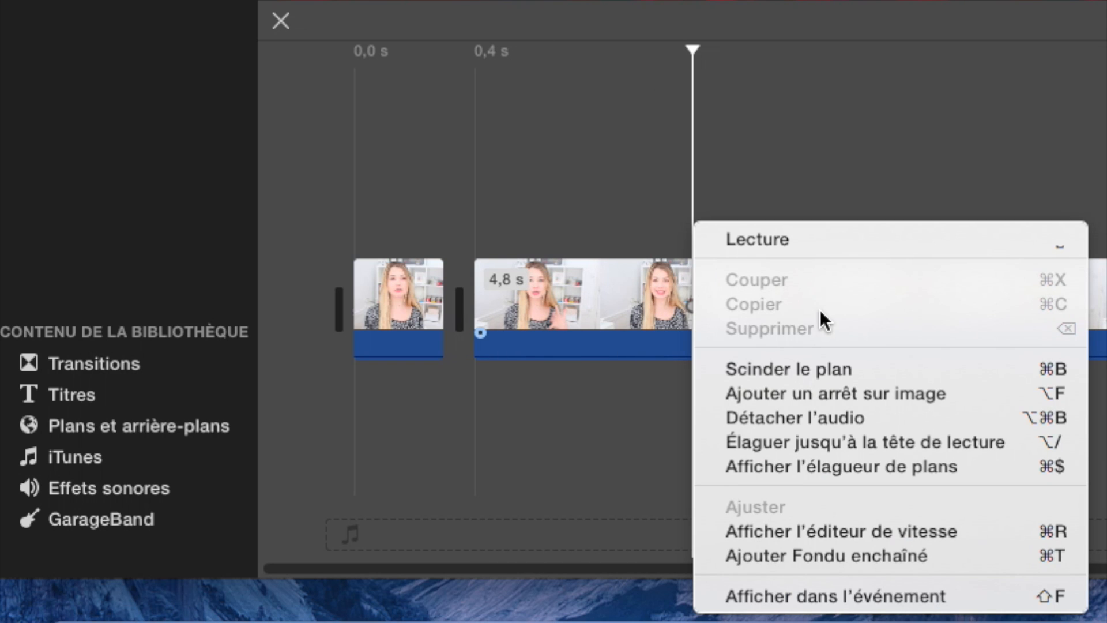
{"action": "left_click", "coordinate": [772, 360]}
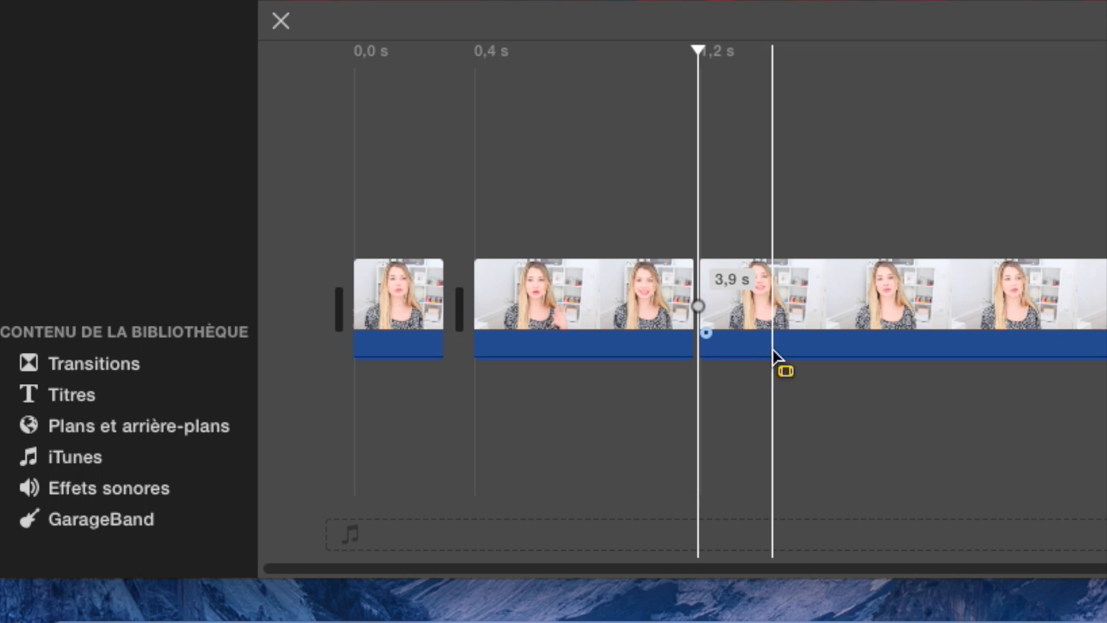
Add a freeze frame at the end of the second clip and shorten it to about 0.8 s.
{"action": "left_click_drag", "start_coordinate": [700, 59], "coordinate": [691, 60]}
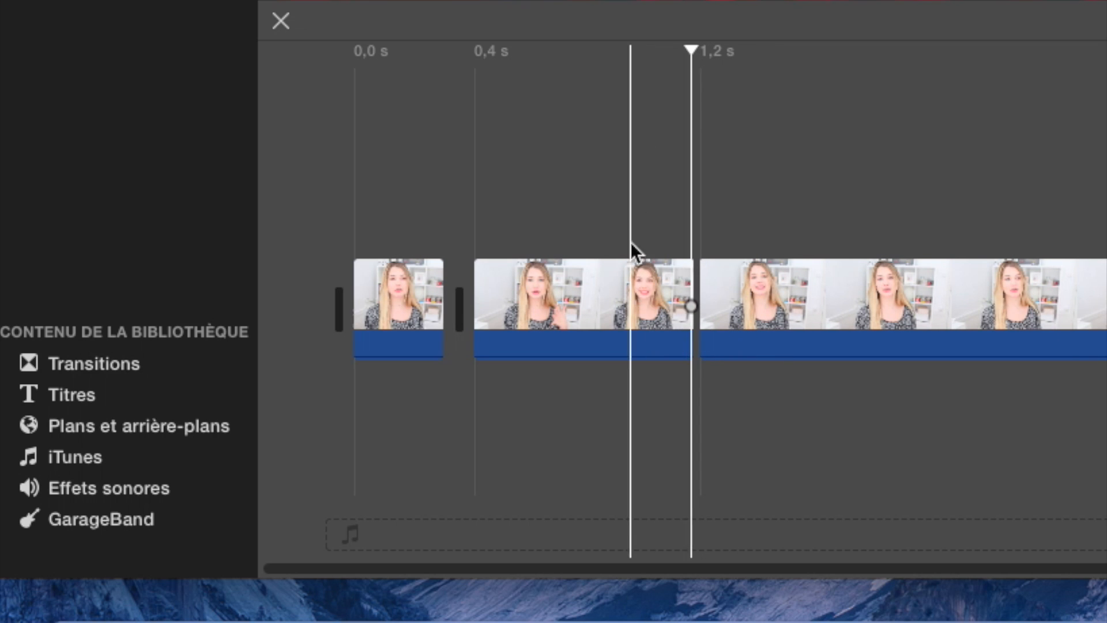
{"action": "right_click", "coordinate": [690, 279]}
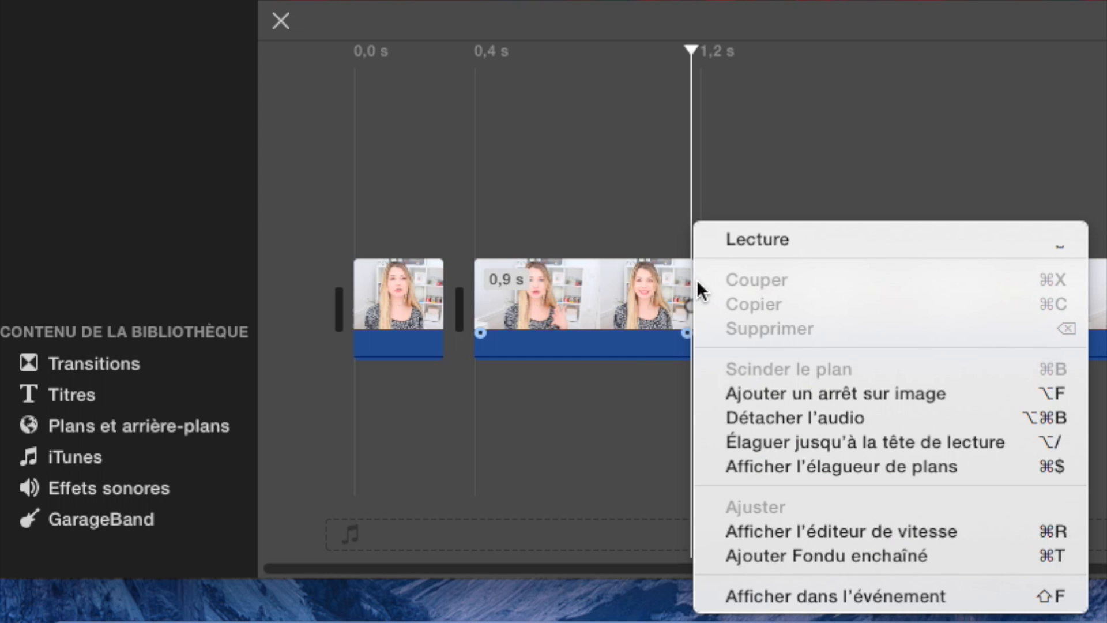
{"action": "left_click", "coordinate": [748, 392]}
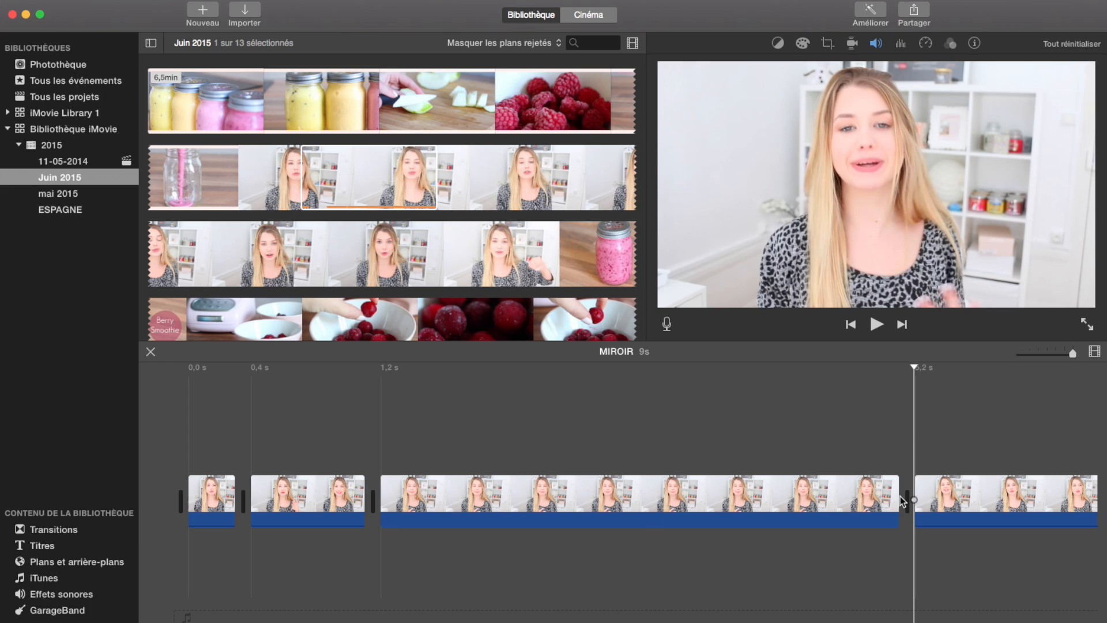
{"action": "left_click_drag", "start_coordinate": [902, 503], "coordinate": [470, 512]}
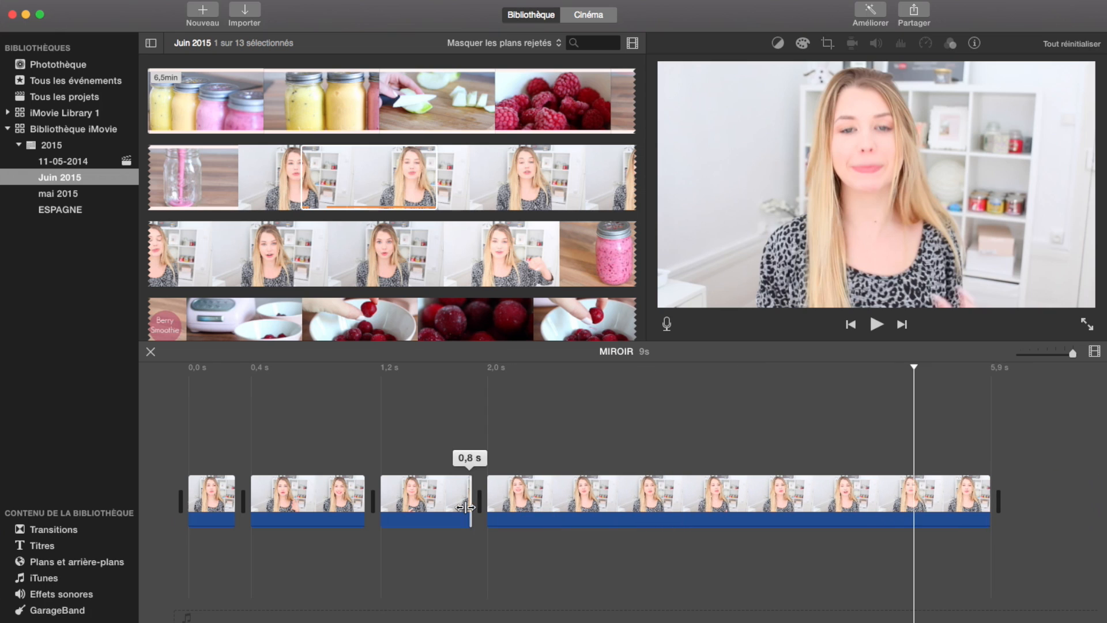
Play back the freeze frame section and delete the freeze frame from the timeline.
{"action": "key", "text": "space"}
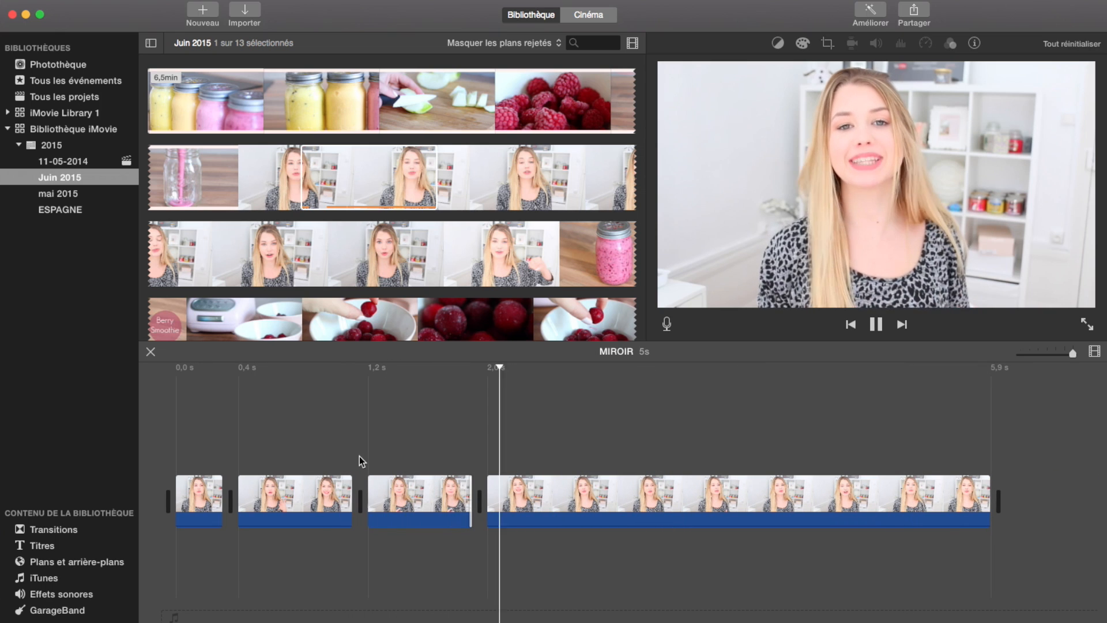
{"action": "key", "text": "space"}
{"action": "left_click", "coordinate": [411, 494]}
{"action": "key", "text": "Delete"}
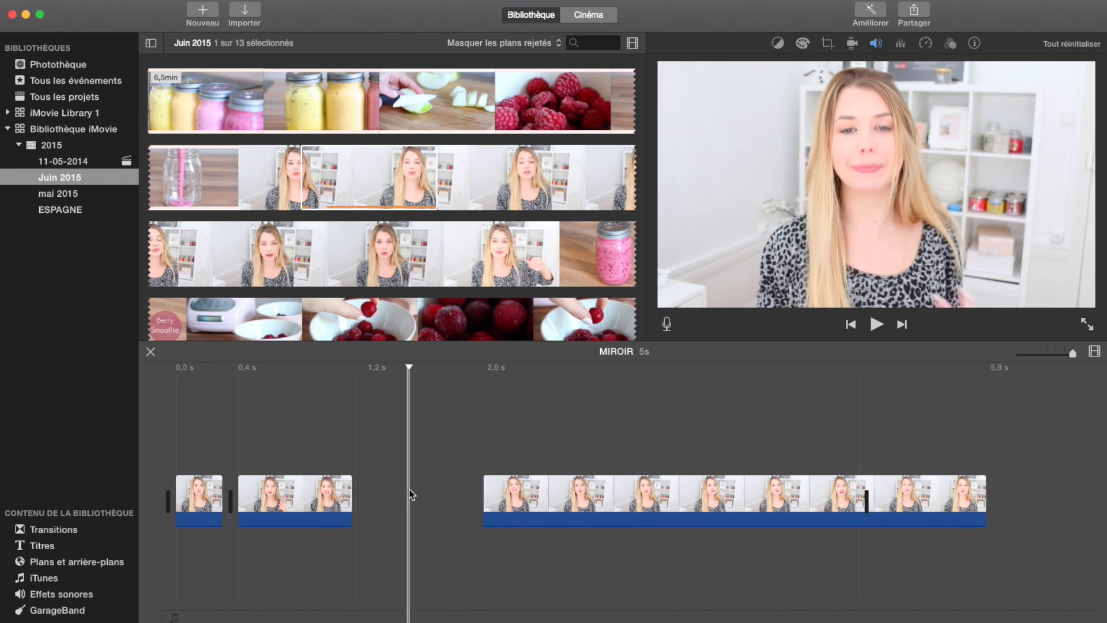
Add a Fondu au noir transition between the second and last clips and play it back.
{"action": "left_click", "coordinate": [65, 530]}
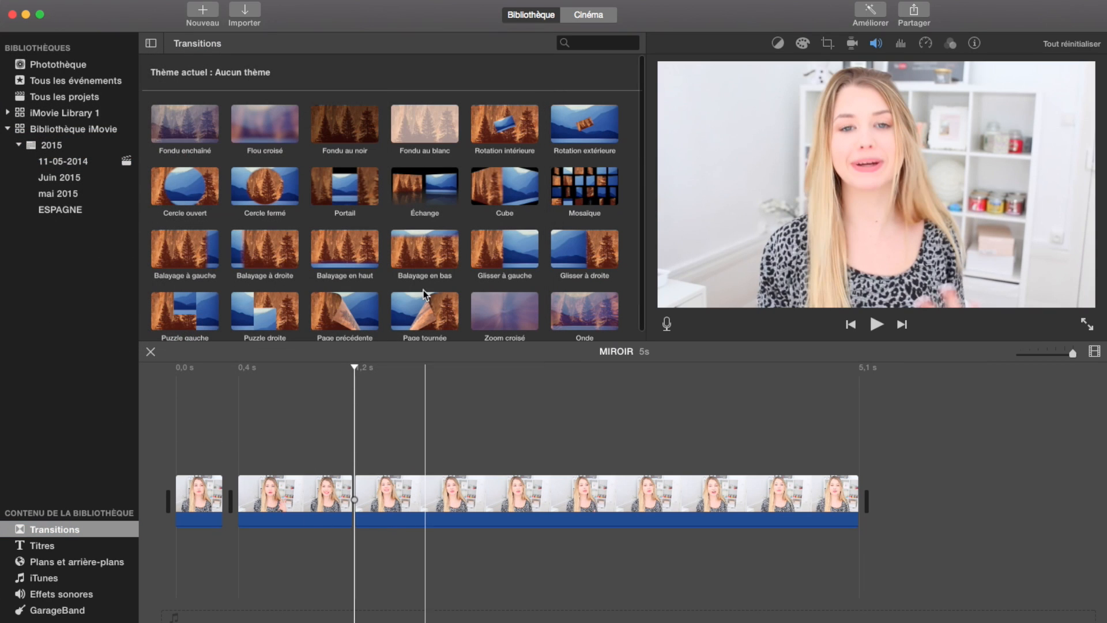
{"action": "scroll", "coordinate": [357, 265], "scroll_direction": "down", "scroll_amount": 2}
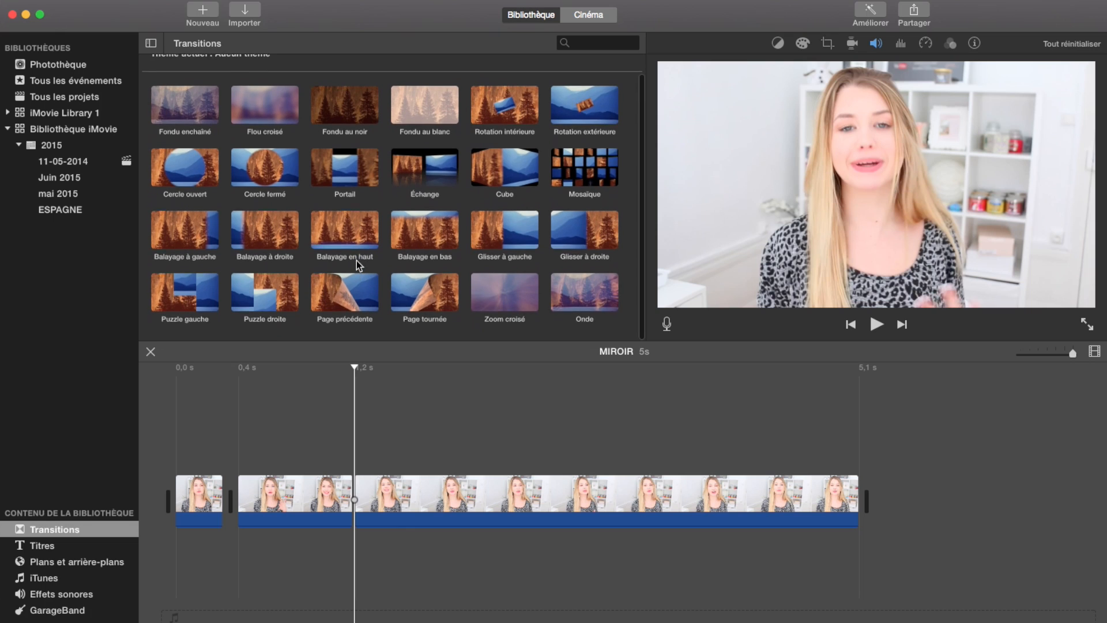
{"action": "left_click_drag", "start_coordinate": [352, 115], "coordinate": [338, 501]}
{"action": "key", "text": "space"}
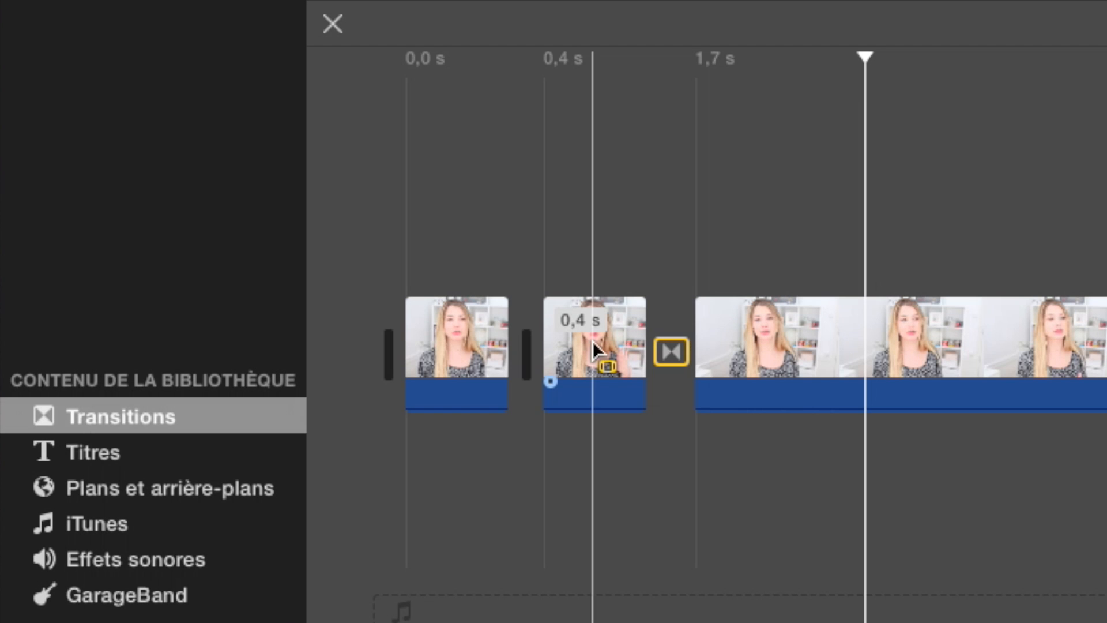
Place a Centré title above the last clip, near its beginning.
{"action": "left_click", "coordinate": [99, 451]}
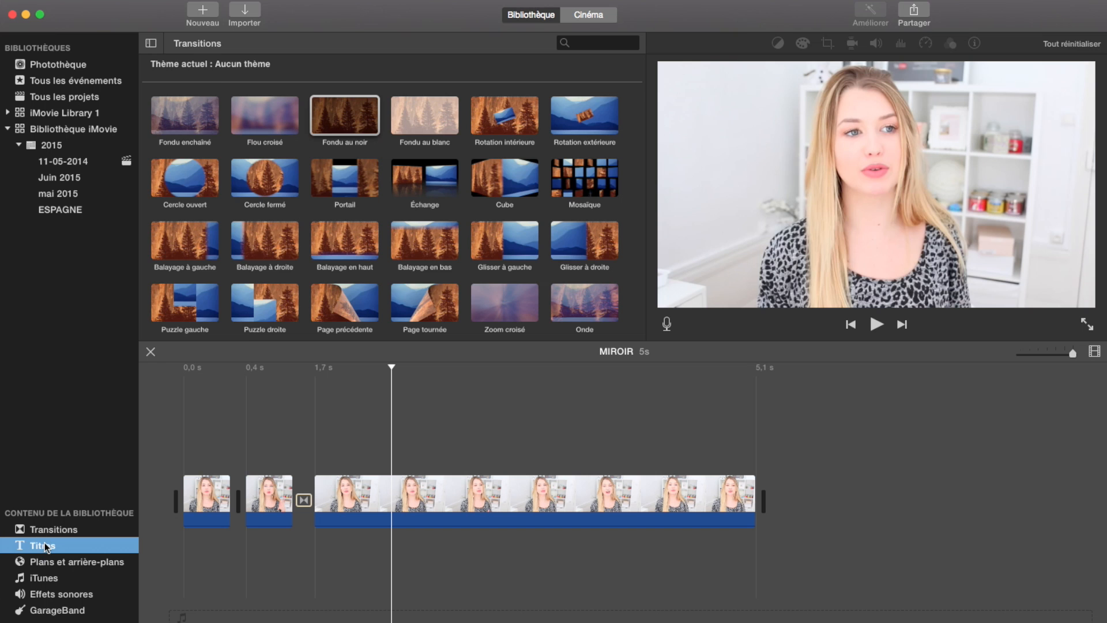
{"action": "scroll", "coordinate": [347, 205], "scroll_direction": "down", "scroll_amount": 5}
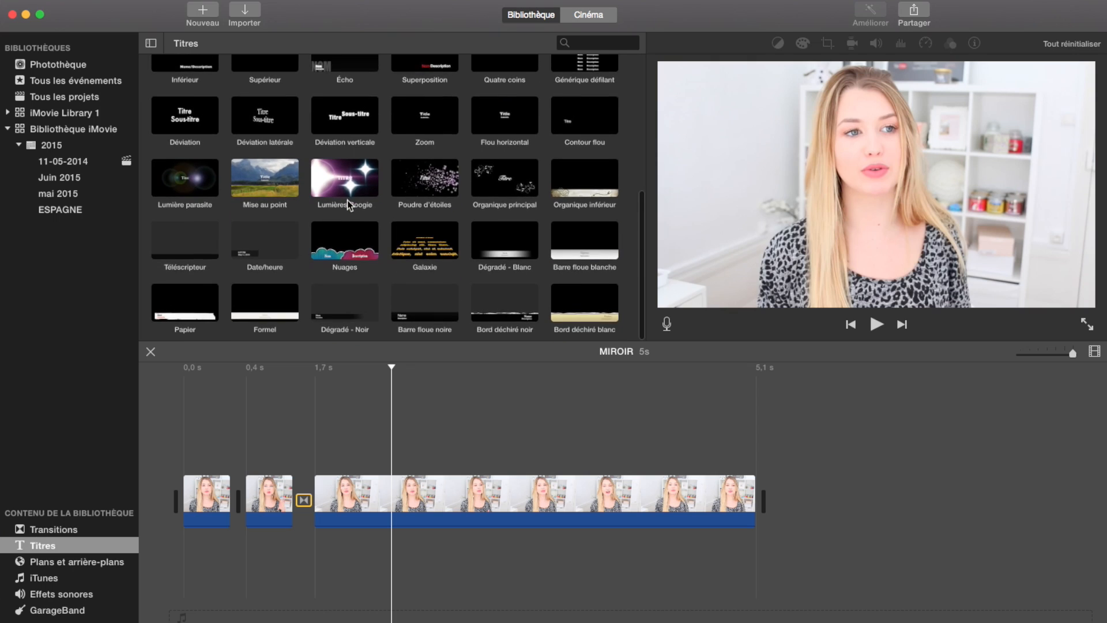
{"action": "scroll", "coordinate": [346, 206], "scroll_direction": "up", "scroll_amount": 5}
{"action": "scroll", "coordinate": [486, 273], "scroll_direction": "down", "scroll_amount": 2}
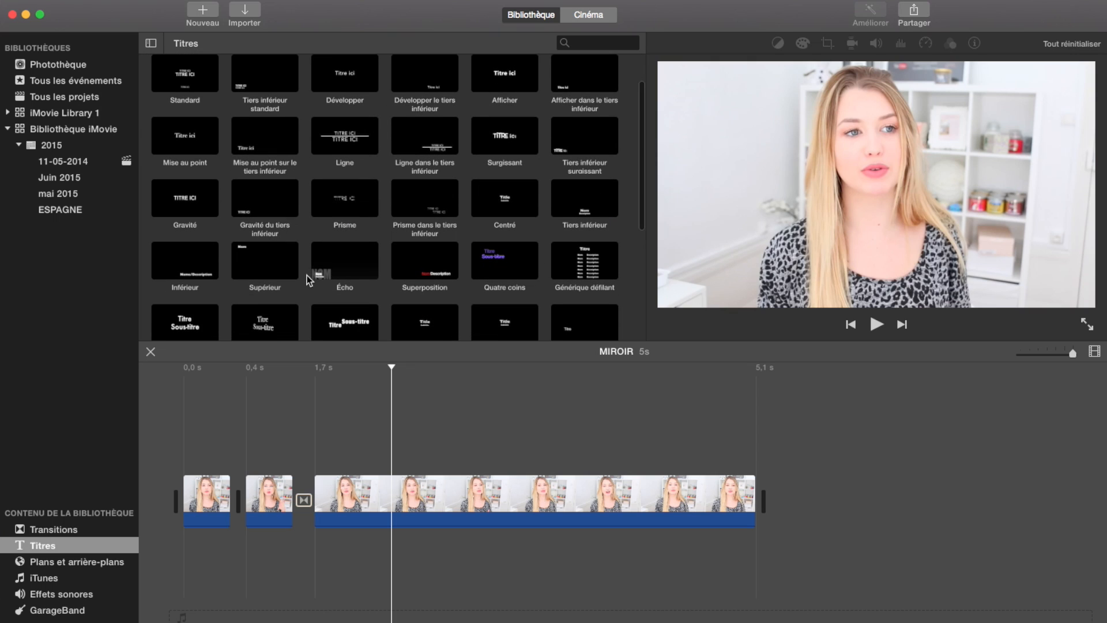
{"action": "left_click_drag", "start_coordinate": [504, 198], "coordinate": [342, 452]}
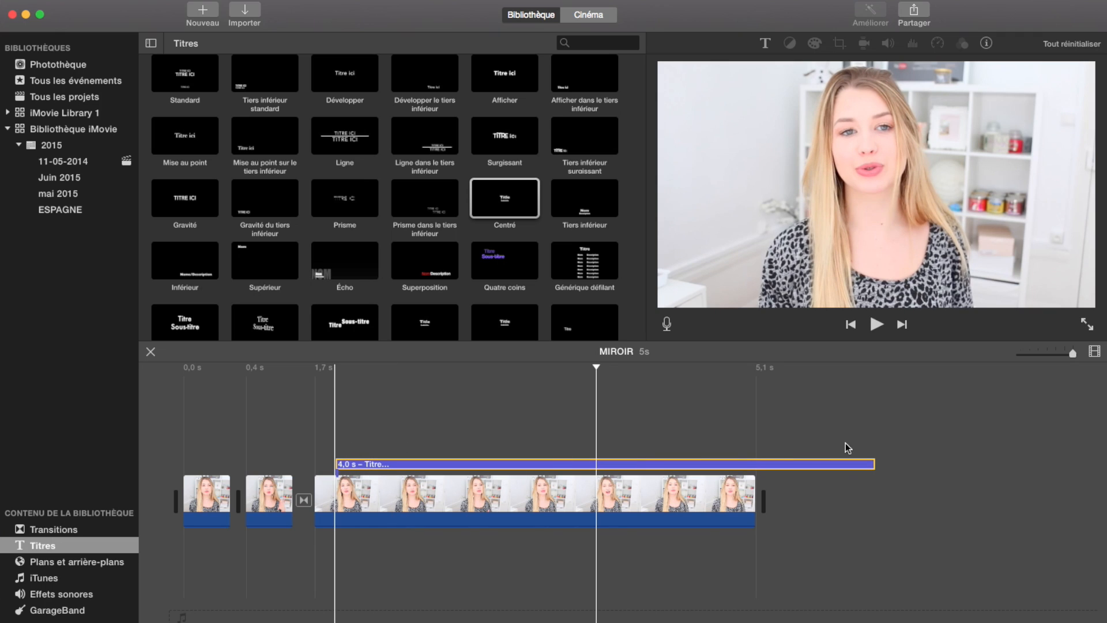
Replace the Centré title's text and subtitle with "Vidéo" and remove the text outline.
{"action": "left_click", "coordinate": [839, 462]}
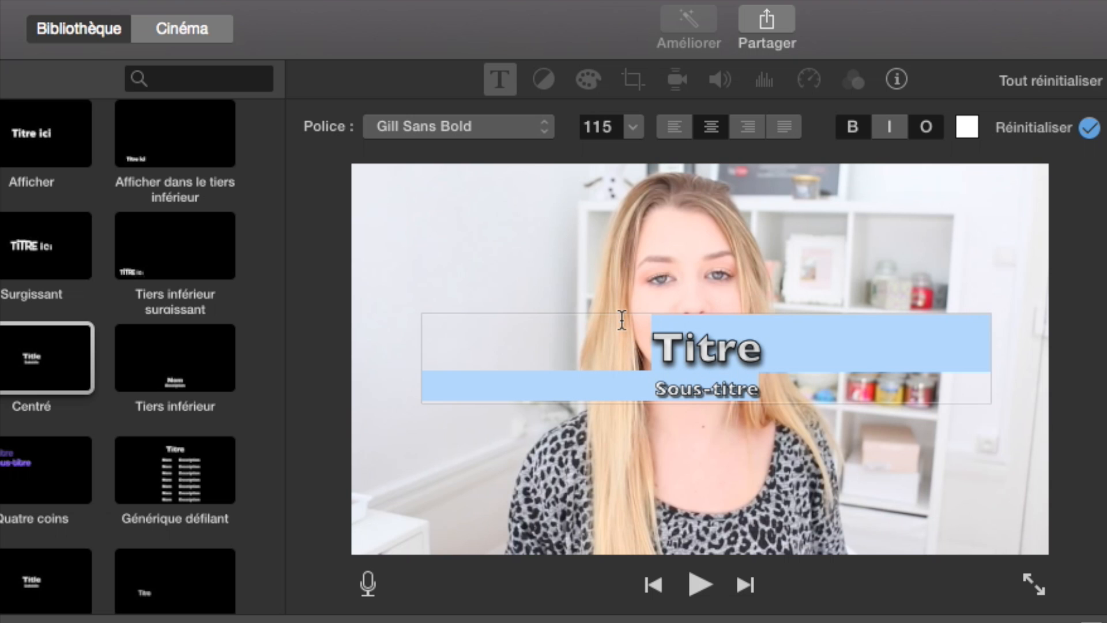
{"action": "type", "text": "Vidéo"}
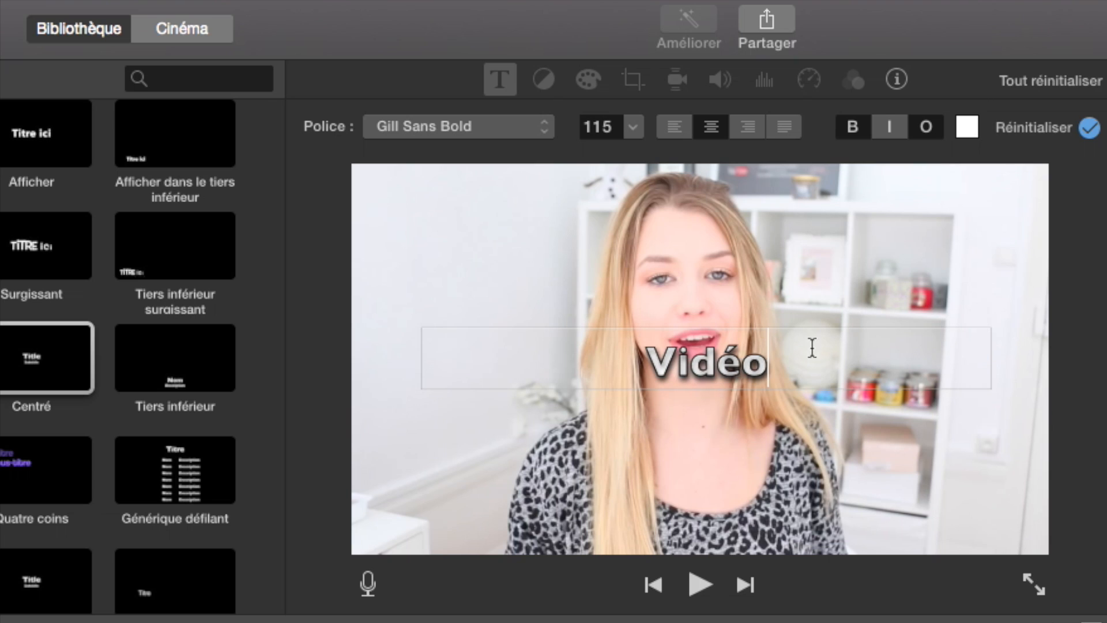
{"action": "left_click_drag", "start_coordinate": [812, 348], "coordinate": [610, 367]}
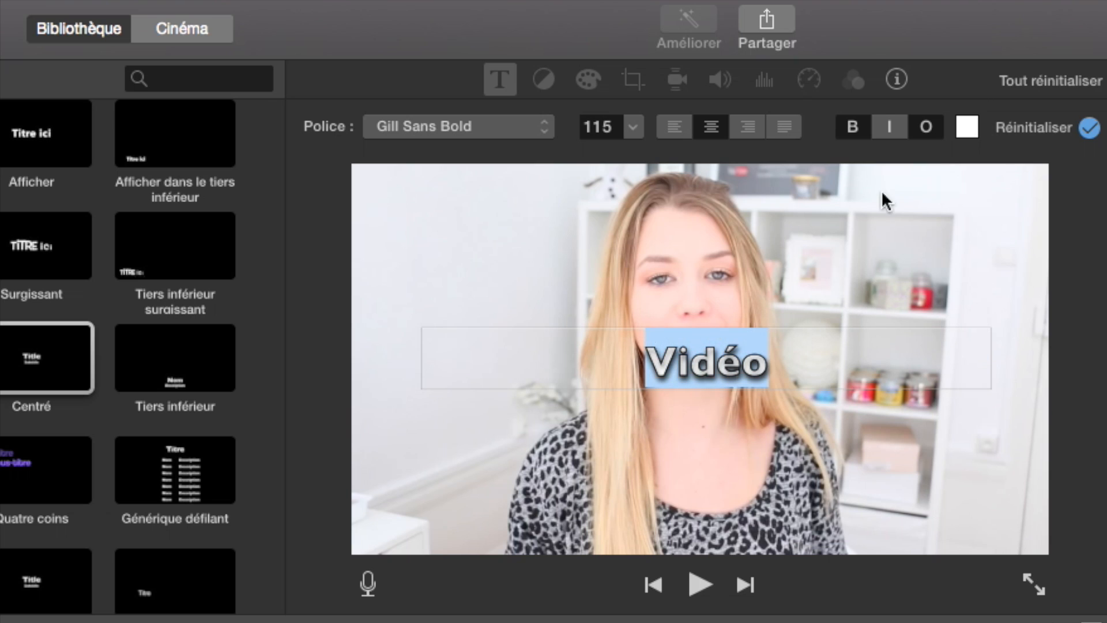
{"action": "left_click", "coordinate": [921, 128]}
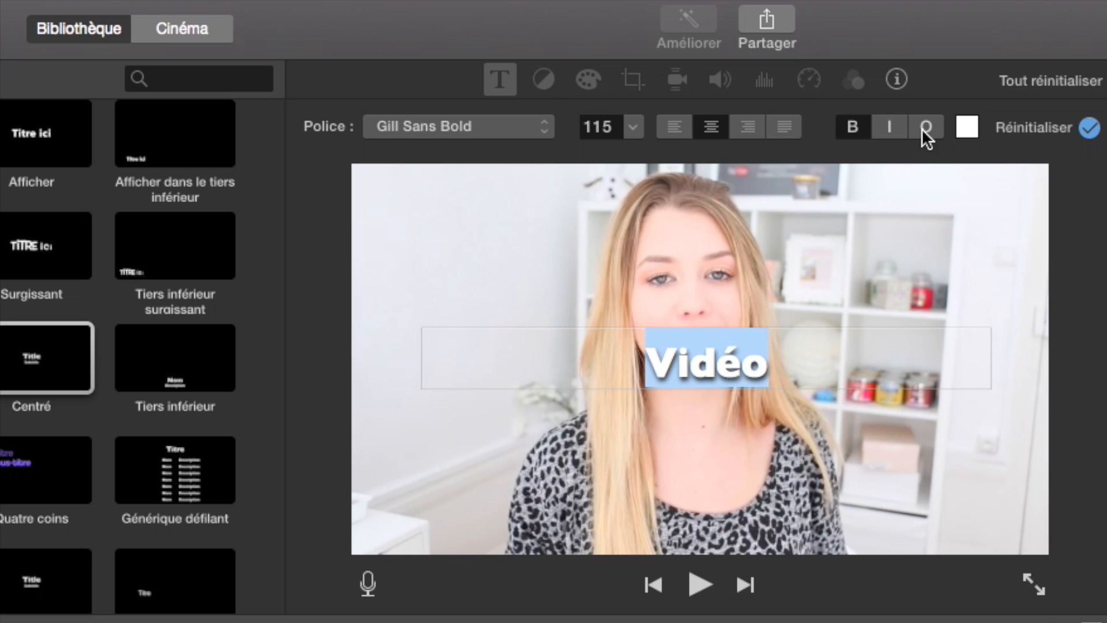
Open the complete font collection for the "Vidéo" title and browse the available font families.
{"action": "left_click", "coordinate": [788, 374]}
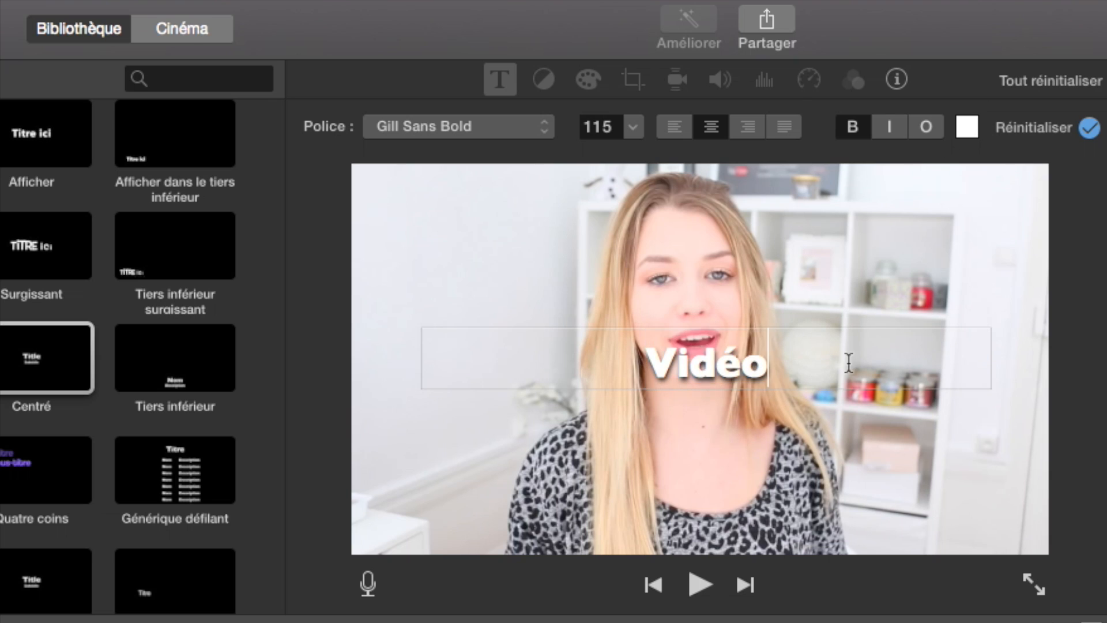
{"action": "left_click", "coordinate": [494, 125]}
{"action": "scroll", "coordinate": [485, 403], "scroll_direction": "down", "scroll_amount": 2}
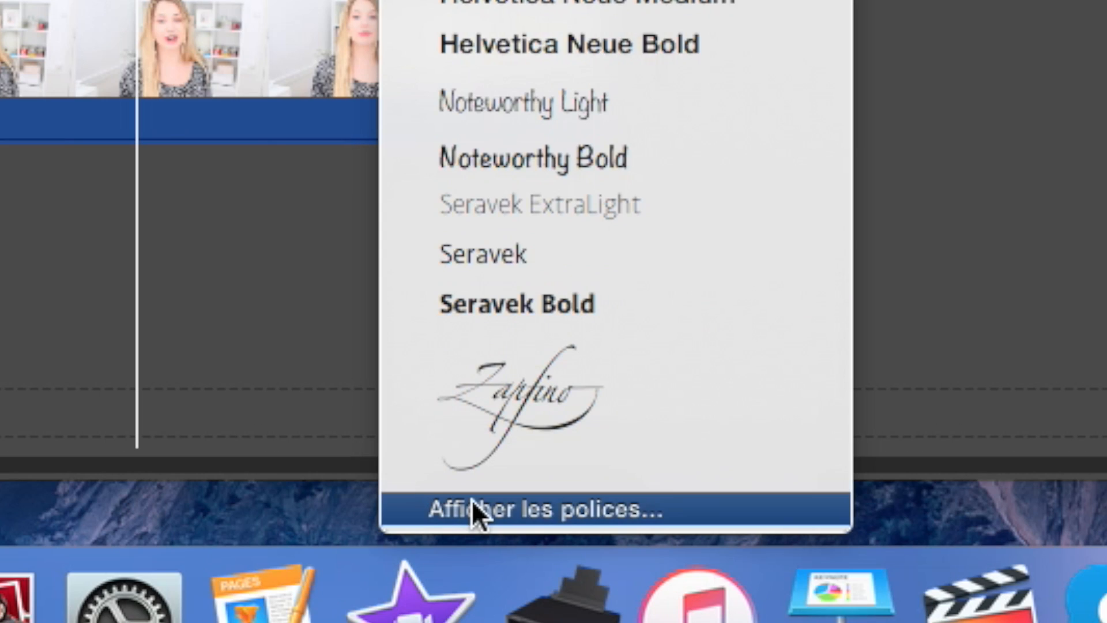
{"action": "left_click", "coordinate": [472, 500]}
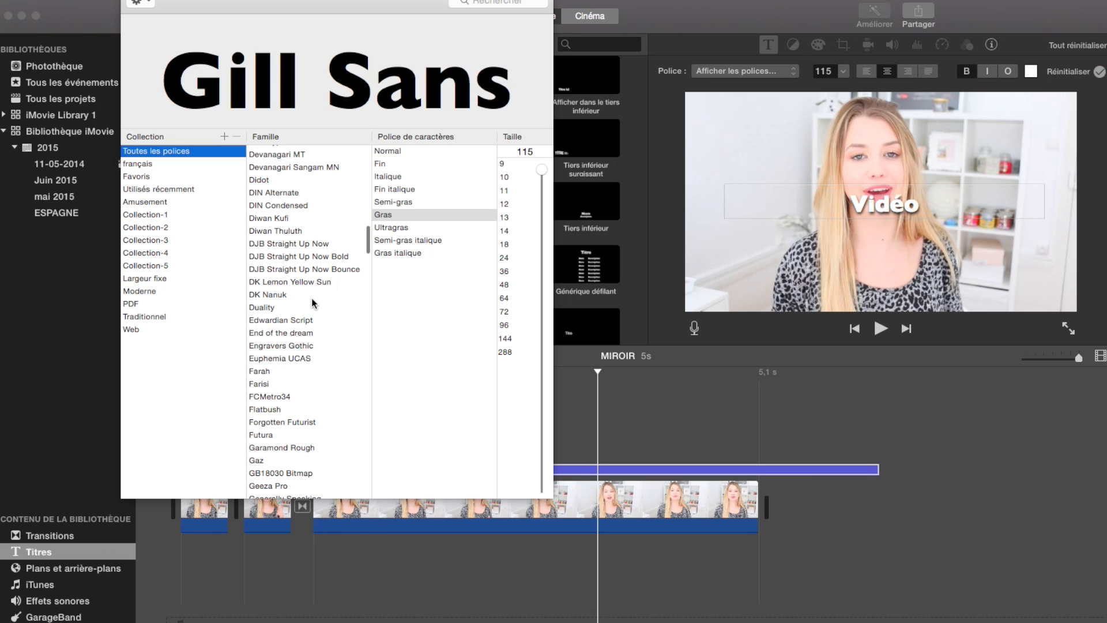
{"action": "left_click_drag", "start_coordinate": [405, 5], "coordinate": [405, 42]}
{"action": "scroll", "coordinate": [344, 314], "scroll_direction": "down", "scroll_amount": 5}
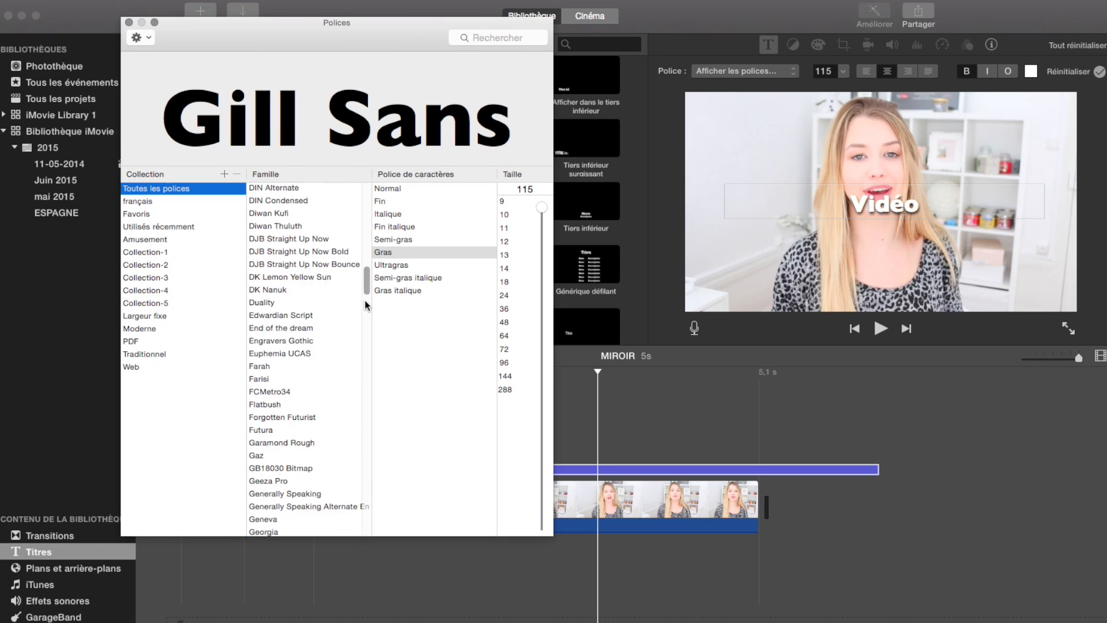
{"action": "scroll", "coordinate": [345, 314], "scroll_direction": "down", "scroll_amount": 10}
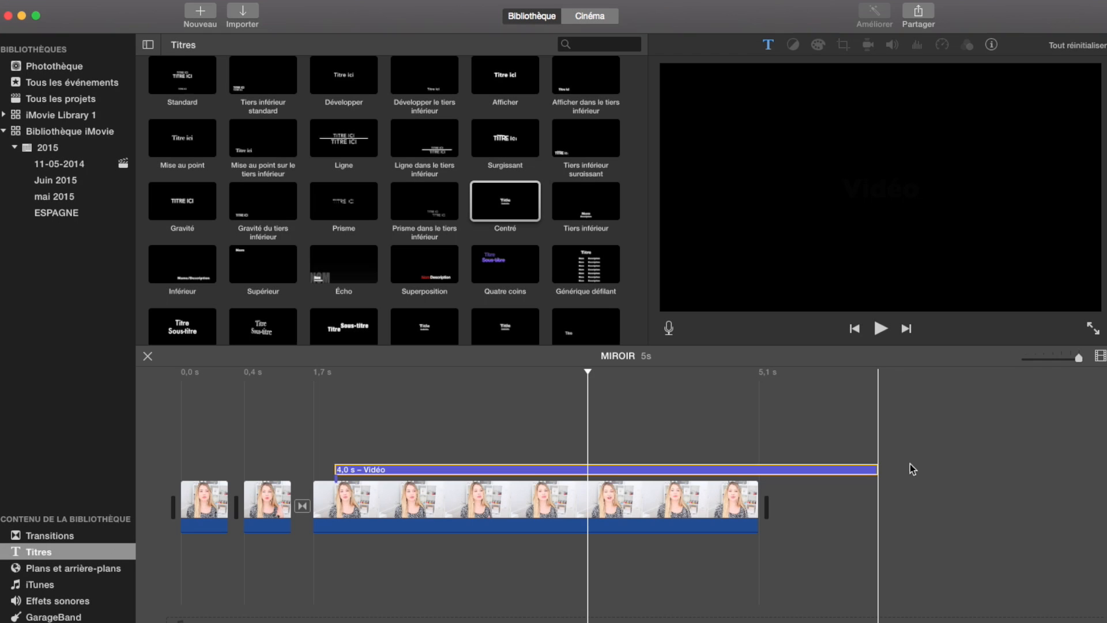
Shorten the "Vidéo" title to about 1.4 s and try placing a second Centré title after it above the last clip.
{"action": "left_click_drag", "start_coordinate": [876, 469], "coordinate": [533, 466]}
{"action": "left_click", "coordinate": [581, 373]}
{"action": "left_click_drag", "start_coordinate": [581, 372], "coordinate": [555, 373]}
{"action": "left_click_drag", "start_coordinate": [514, 209], "coordinate": [496, 426]}
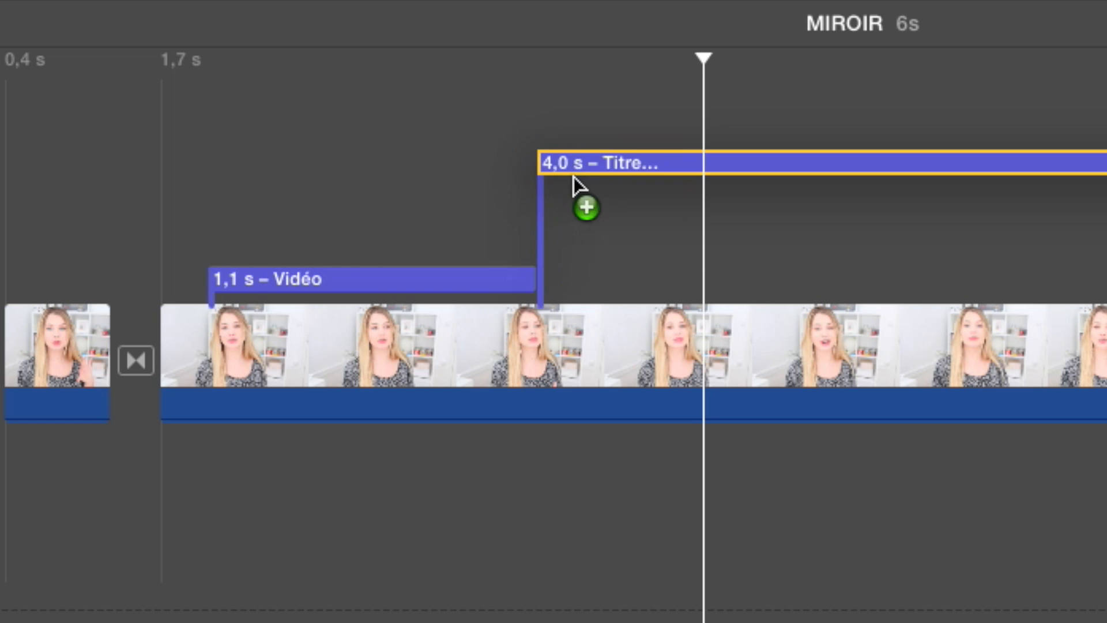
{"action": "left_click_drag", "start_coordinate": [573, 176], "coordinate": [630, 218]}
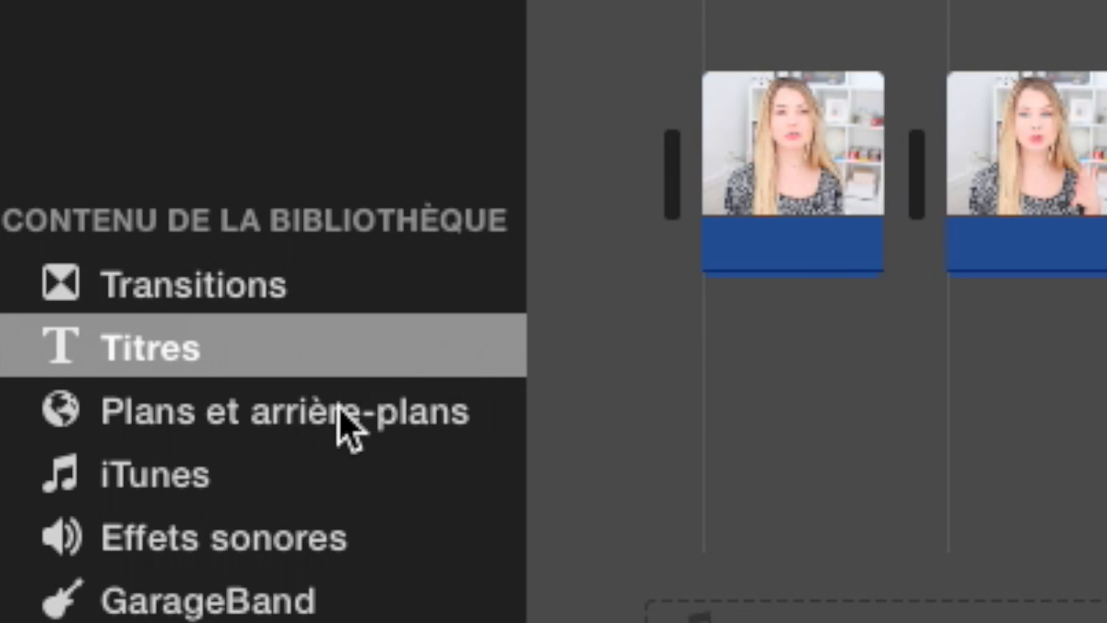
Browse the maps and backgrounds in Plans et arrière-plans, previewing the Ovnis background.
{"action": "left_click", "coordinate": [340, 410]}
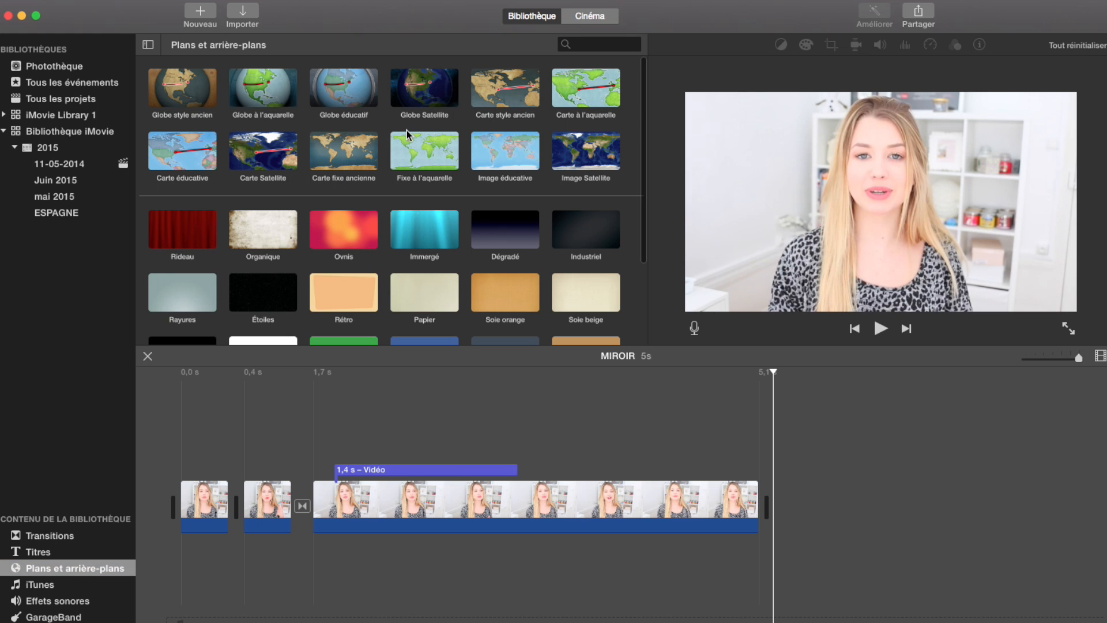
{"action": "scroll", "coordinate": [410, 219], "scroll_direction": "down", "scroll_amount": 1}
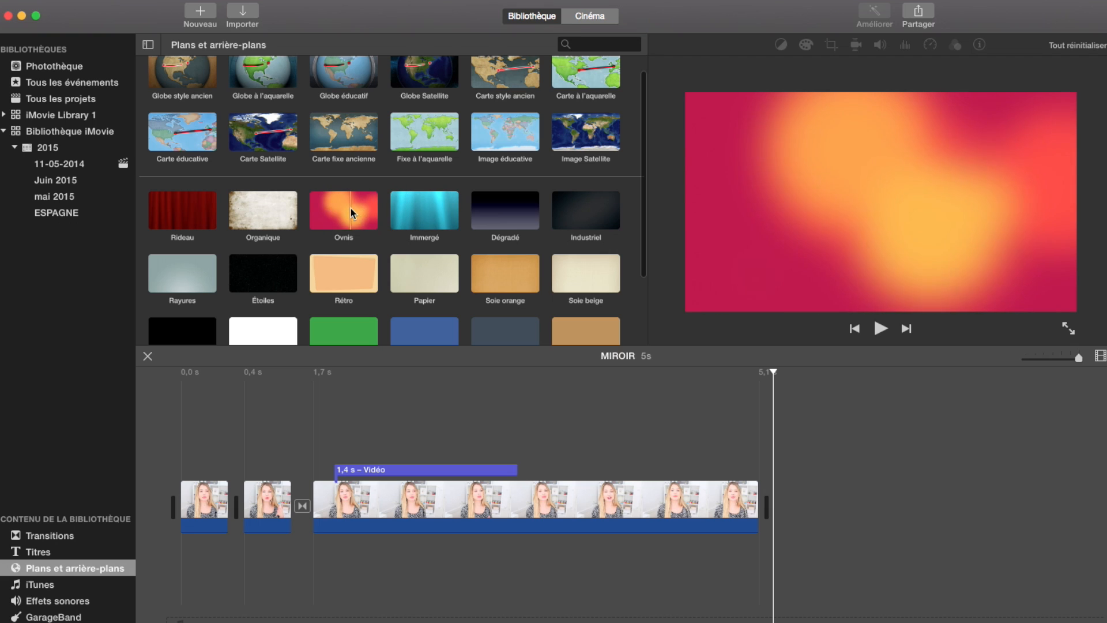
{"action": "scroll", "coordinate": [309, 249], "scroll_direction": "down", "scroll_amount": 4}
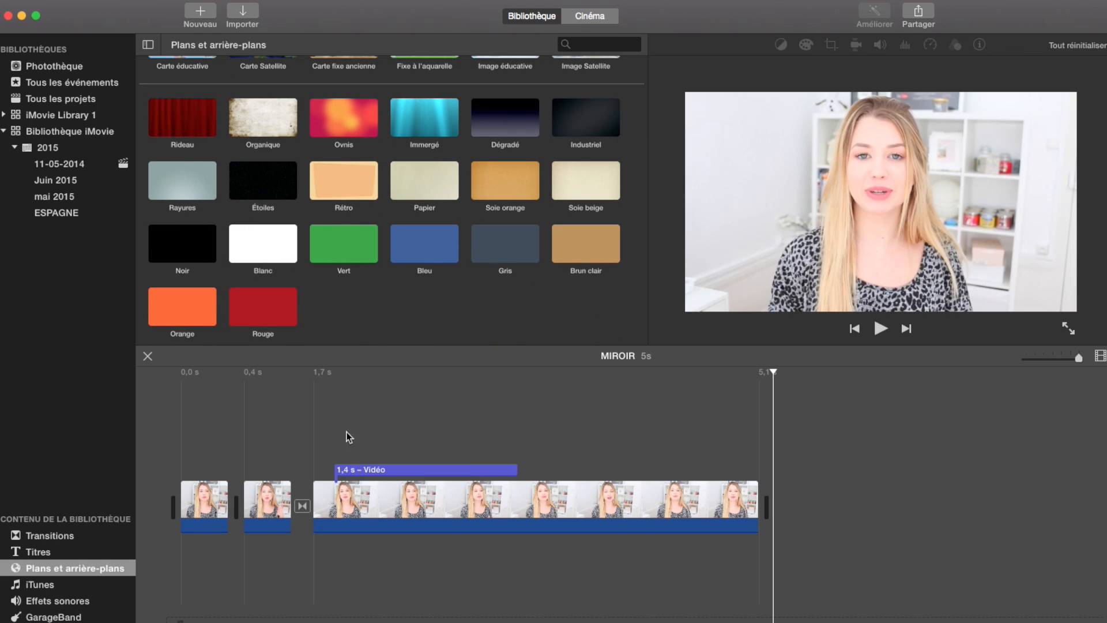
Look at the iTunes music library and look through the Effets sonores list.
{"action": "left_click", "coordinate": [36, 585]}
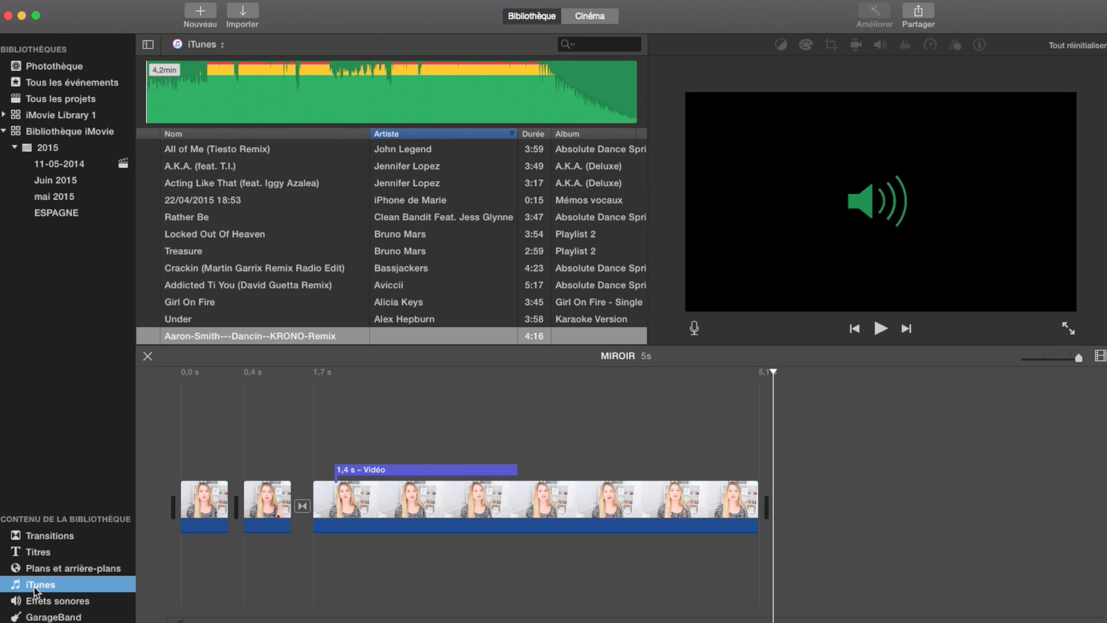
{"action": "left_click", "coordinate": [55, 602]}
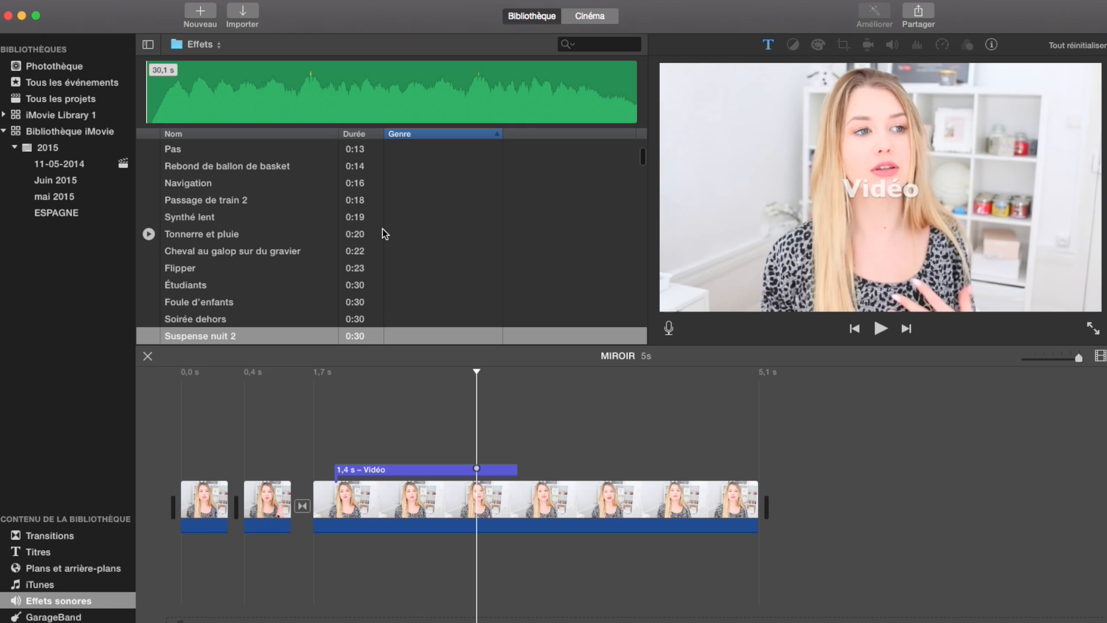
{"action": "scroll", "coordinate": [384, 234], "scroll_direction": "up", "scroll_amount": 10}
{"action": "scroll", "coordinate": [385, 234], "scroll_direction": "up", "scroll_amount": 8}
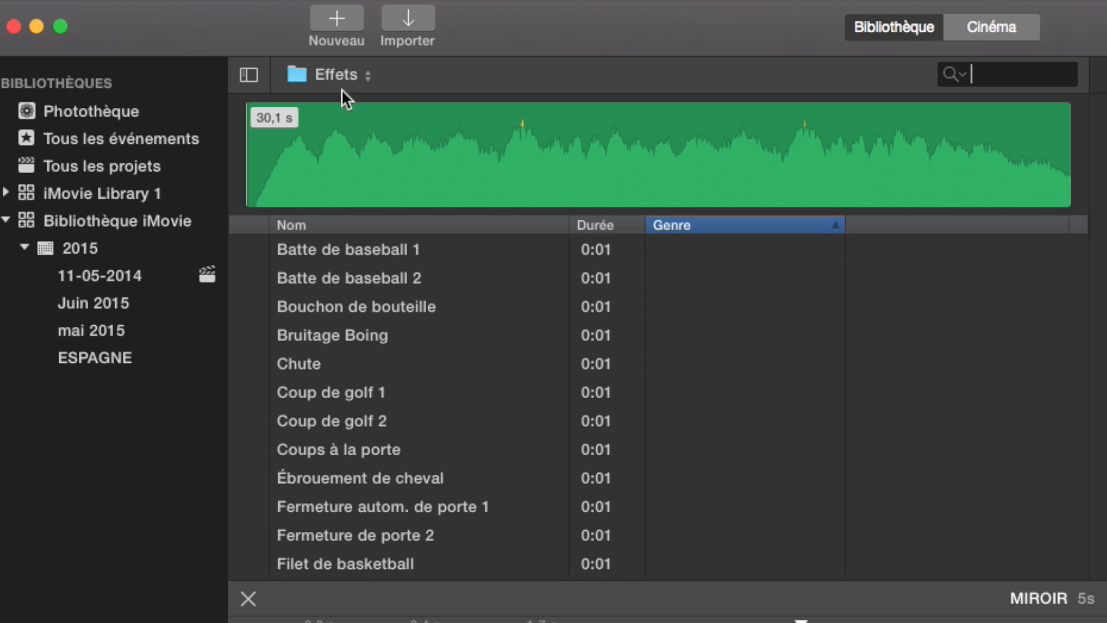
Limit the sound effects to the Effets sonores iLife folder and browse its sounds.
{"action": "left_click", "coordinate": [344, 73]}
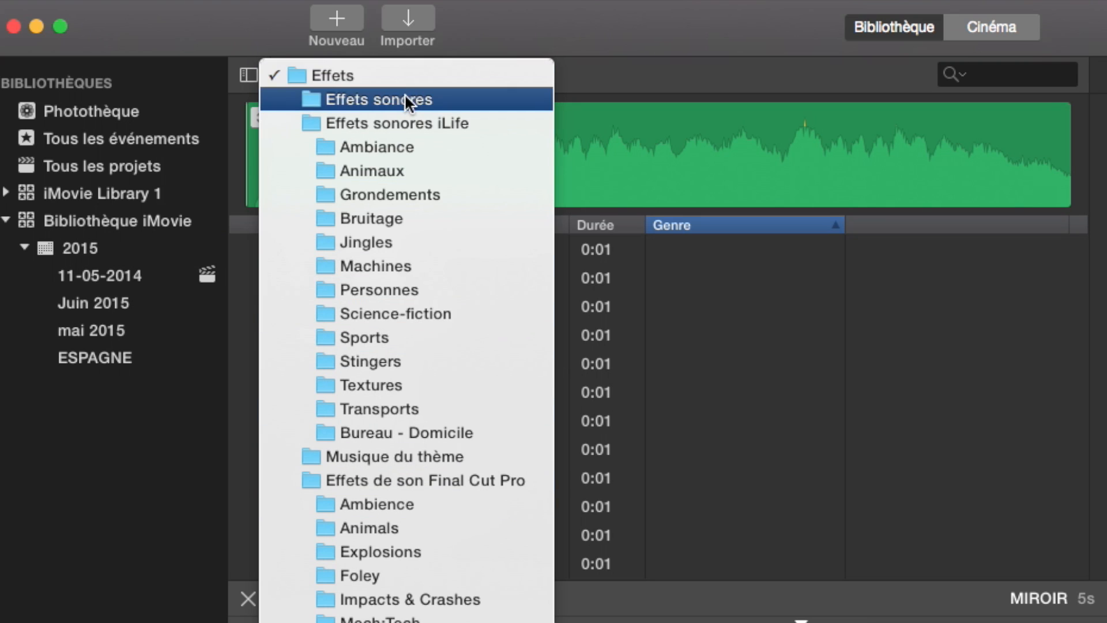
{"action": "left_click", "coordinate": [403, 121]}
{"action": "scroll", "coordinate": [617, 414], "scroll_direction": "down", "scroll_amount": 1}
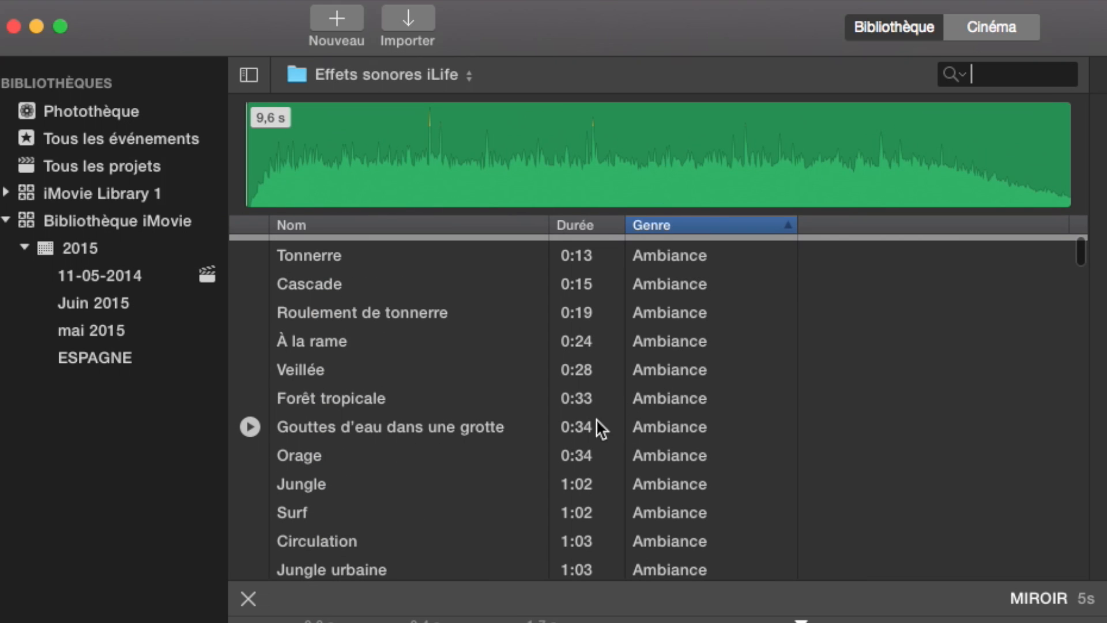
{"action": "scroll", "coordinate": [517, 427], "scroll_direction": "down", "scroll_amount": 10}
{"action": "scroll", "coordinate": [517, 426], "scroll_direction": "down", "scroll_amount": 15}
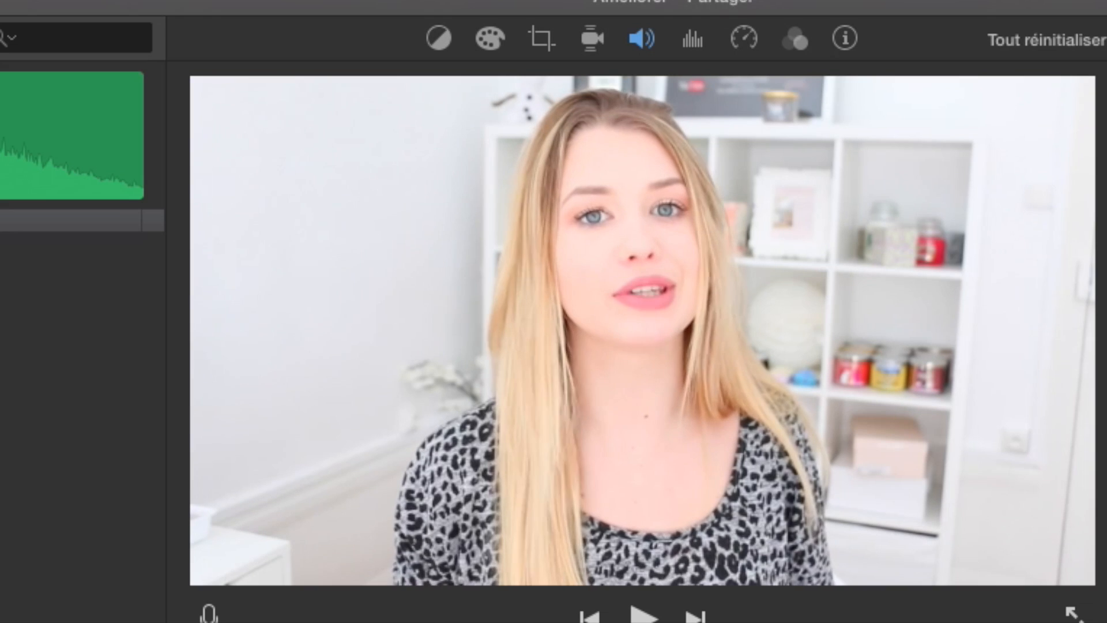
Try the white balance correction on the clip by sampling the white wall, and cancel it.
{"action": "left_click", "coordinate": [449, 44]}
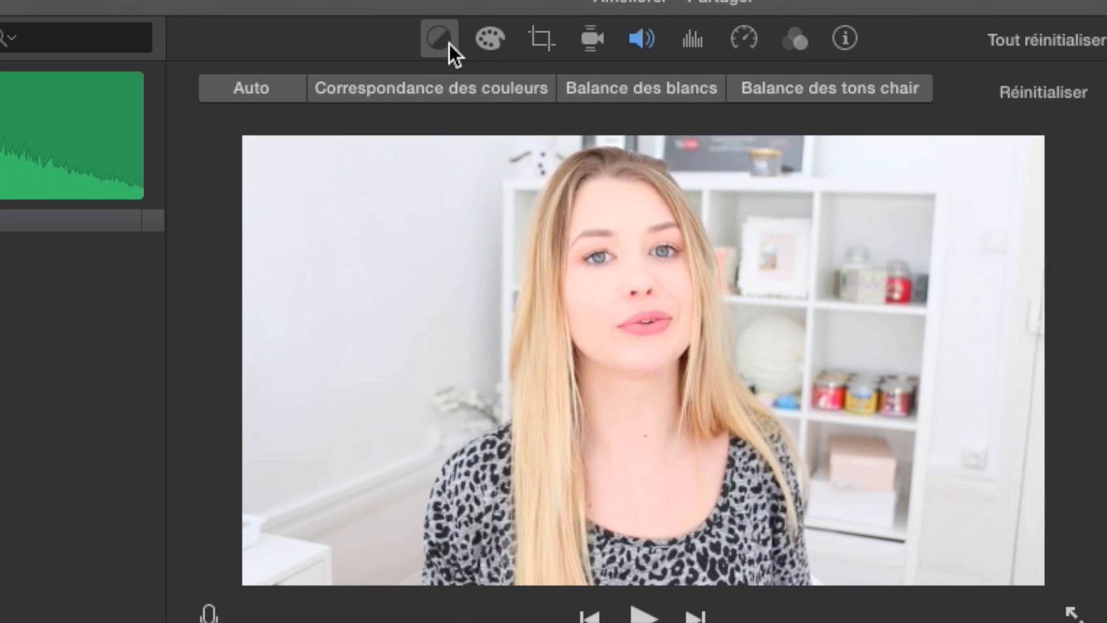
{"action": "left_click", "coordinate": [626, 102]}
{"action": "left_click", "coordinate": [392, 279]}
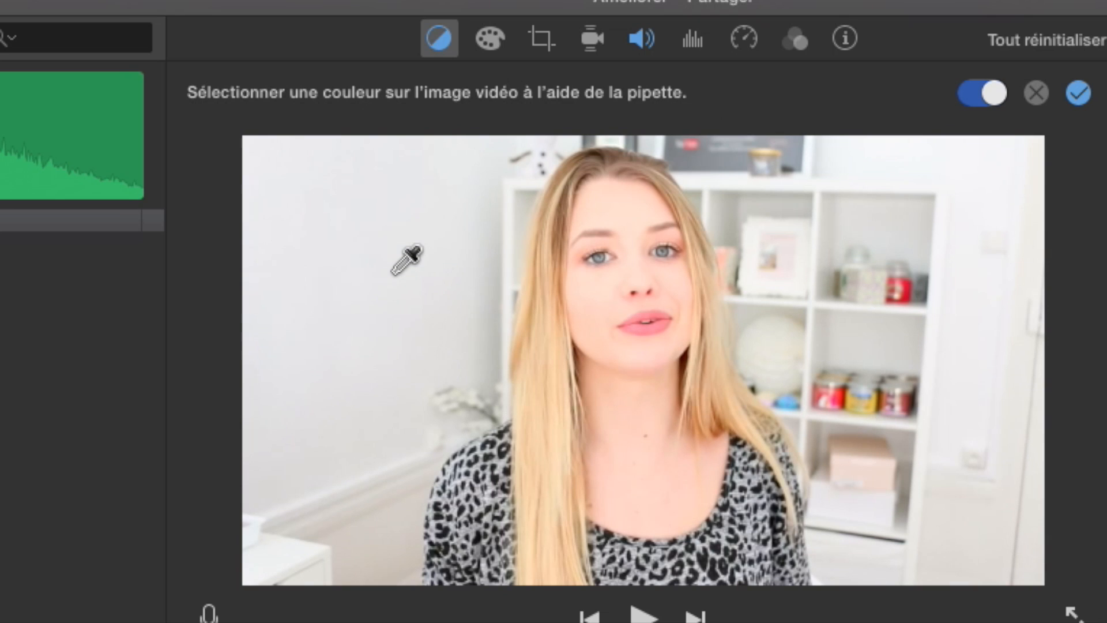
{"action": "left_click", "coordinate": [1035, 92]}
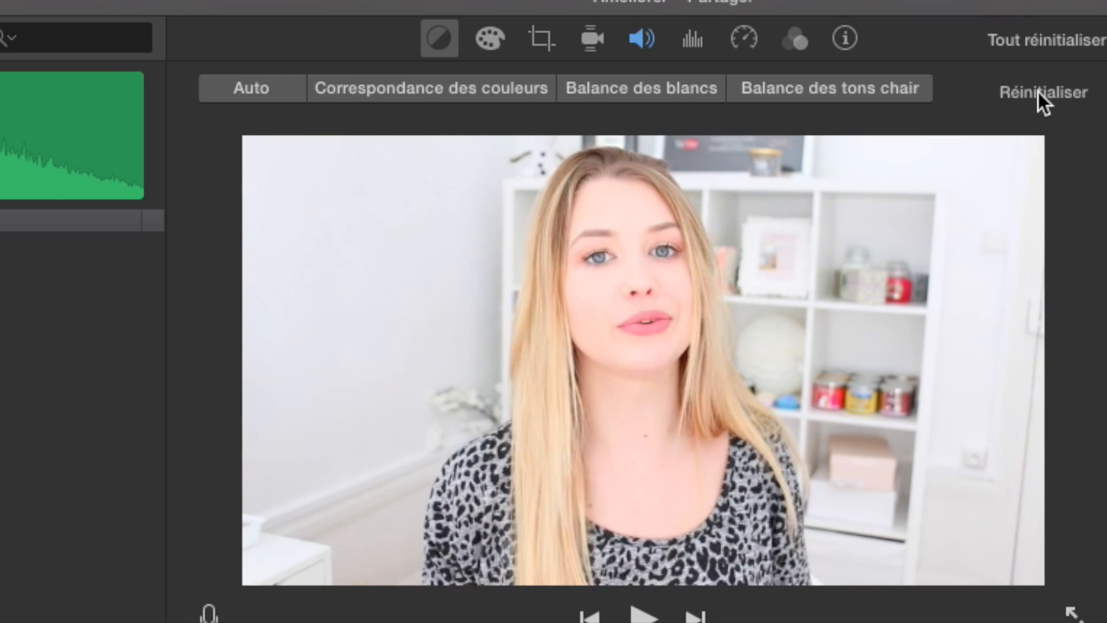
Lower the clip's midtone brightness slightly with the colour correction and try a much warmer colour temperature.
{"action": "left_click", "coordinate": [497, 42]}
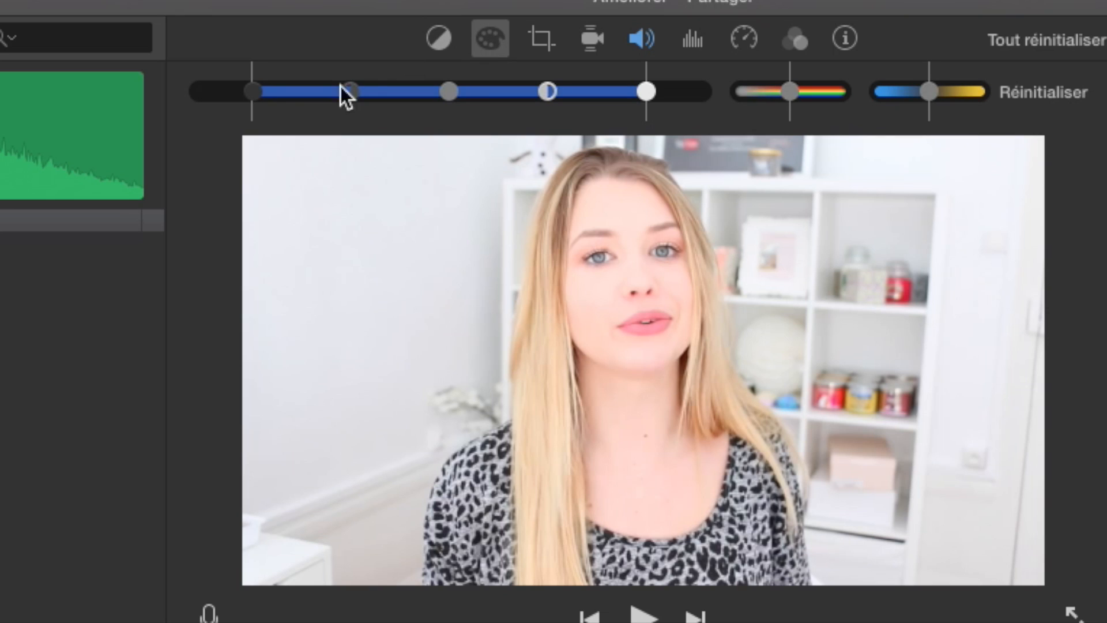
{"action": "left_click_drag", "start_coordinate": [451, 91], "coordinate": [429, 98]}
{"action": "mouse_move", "coordinate": [645, 92]}
{"action": "left_mouse_down"}
{"action": "mouse_move", "coordinate": [693, 89]}
{"action": "mouse_move", "coordinate": [645, 98]}
{"action": "left_mouse_up"}
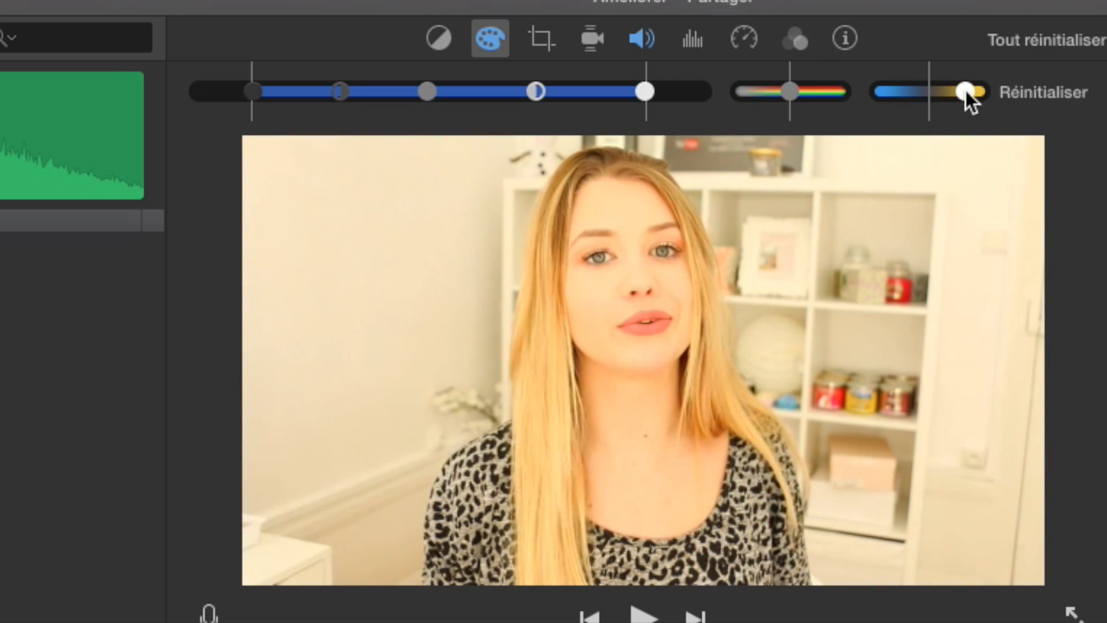
Set the clip's crop style to Recadrer pour remplir with the crop frame covering the full image.
{"action": "left_click", "coordinate": [541, 39]}
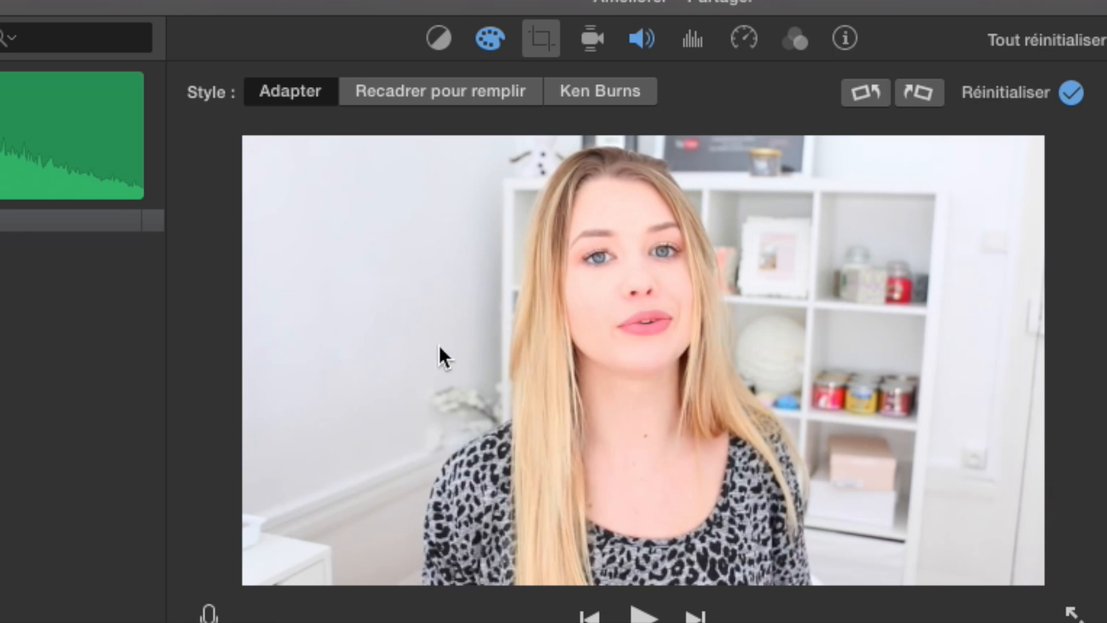
{"action": "left_click", "coordinate": [458, 98]}
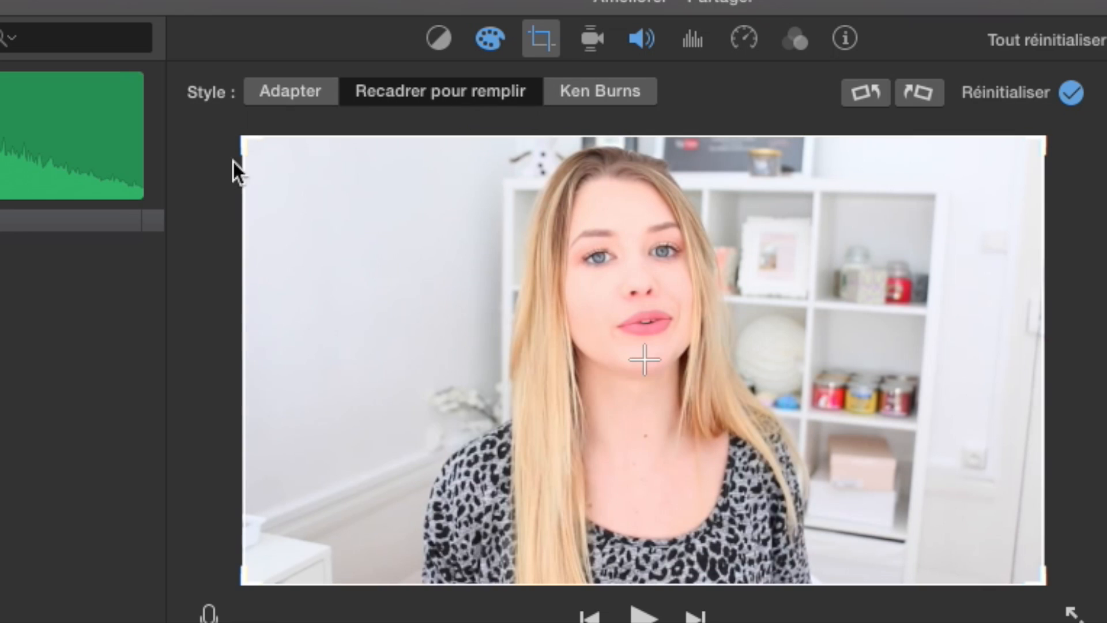
{"action": "left_click_drag", "start_coordinate": [246, 136], "coordinate": [217, 123]}
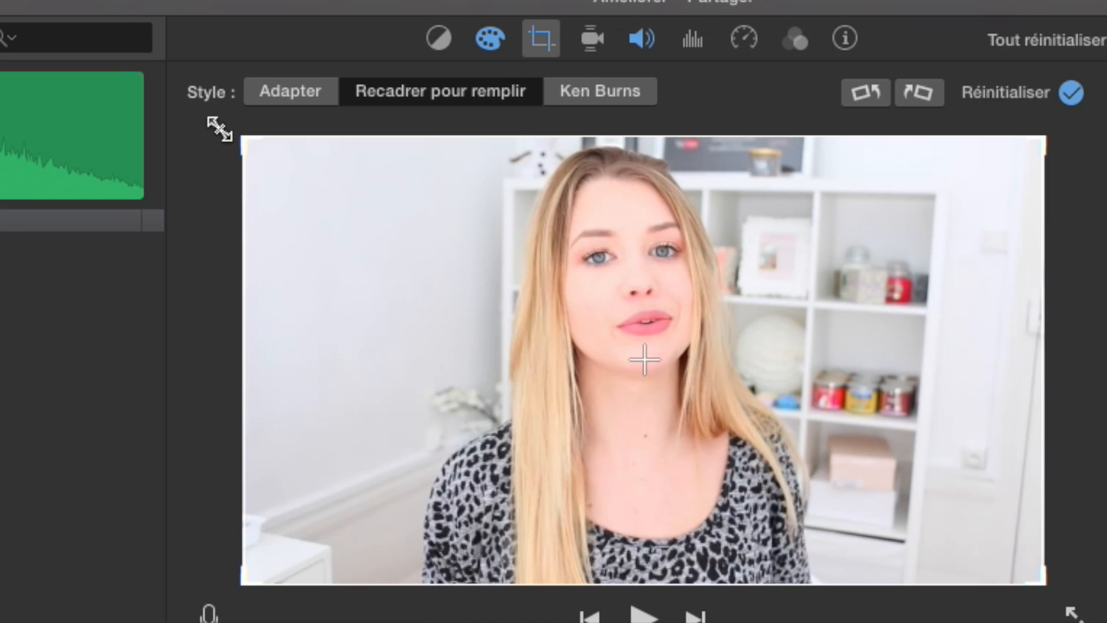
Apply a Ken Burns effect to the clip, with the end frame reduced and centred around the woman's face.
{"action": "left_click", "coordinate": [599, 99]}
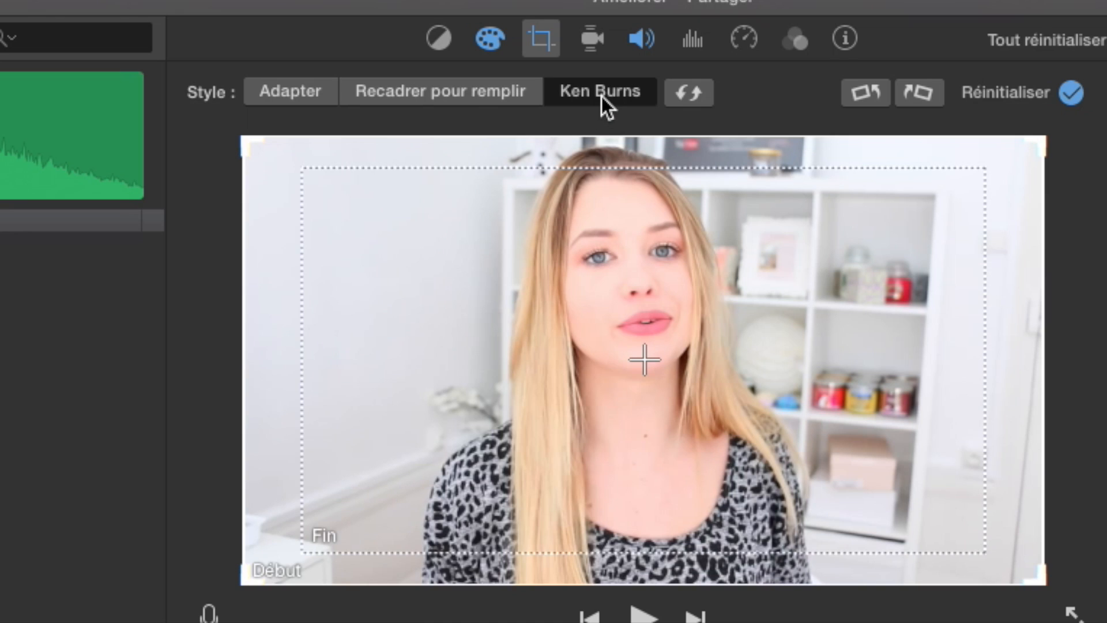
{"action": "left_click", "coordinate": [504, 378]}
{"action": "left_click_drag", "start_coordinate": [301, 170], "coordinate": [478, 299]}
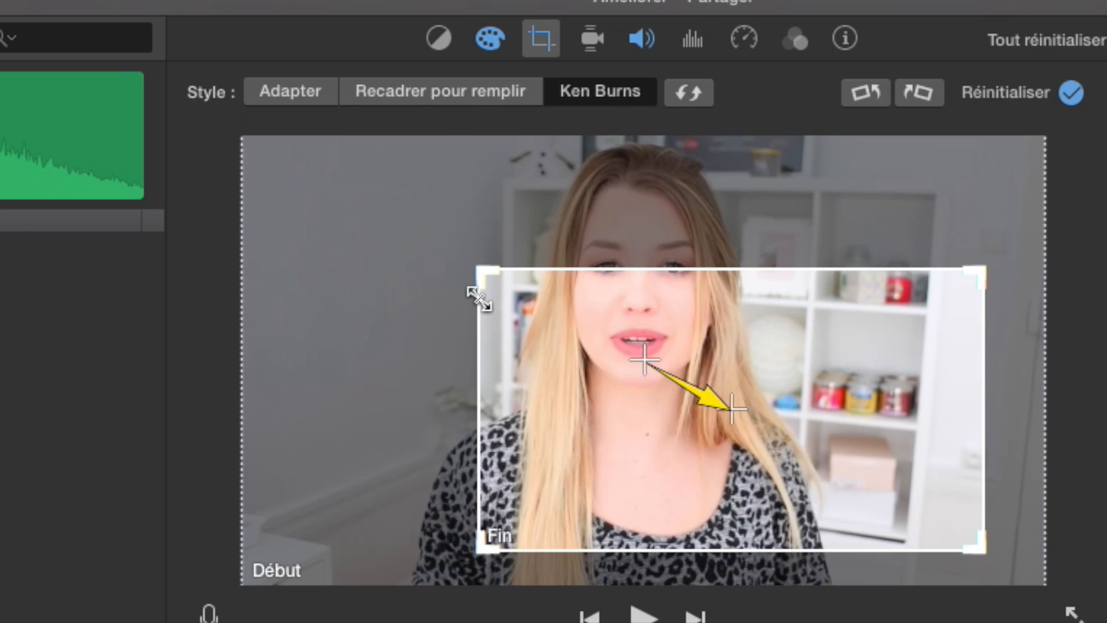
{"action": "left_click_drag", "start_coordinate": [630, 383], "coordinate": [538, 316]}
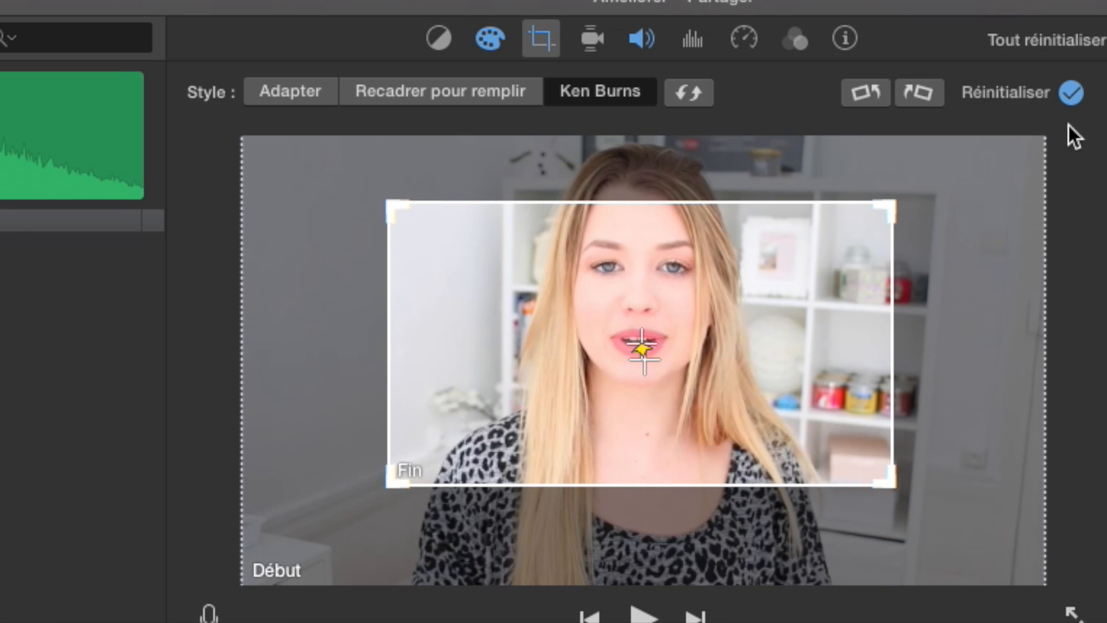
{"action": "left_click", "coordinate": [1077, 95]}
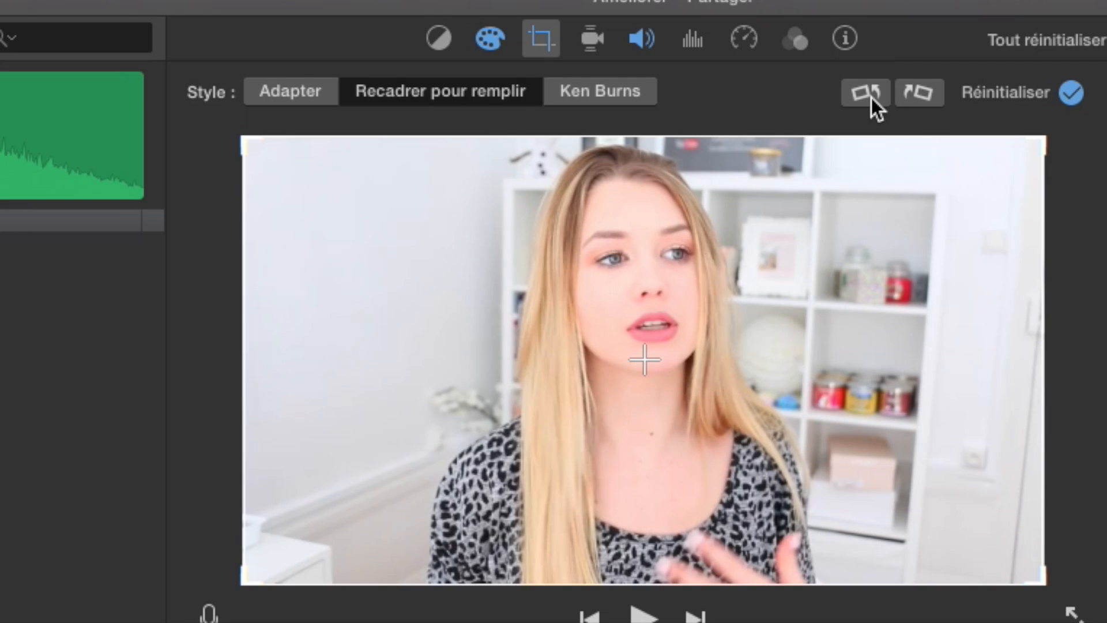
Rotate the clip counter-clockwise through four quarter turns, back to its upright orientation.
{"action": "left_click", "coordinate": [871, 98]}
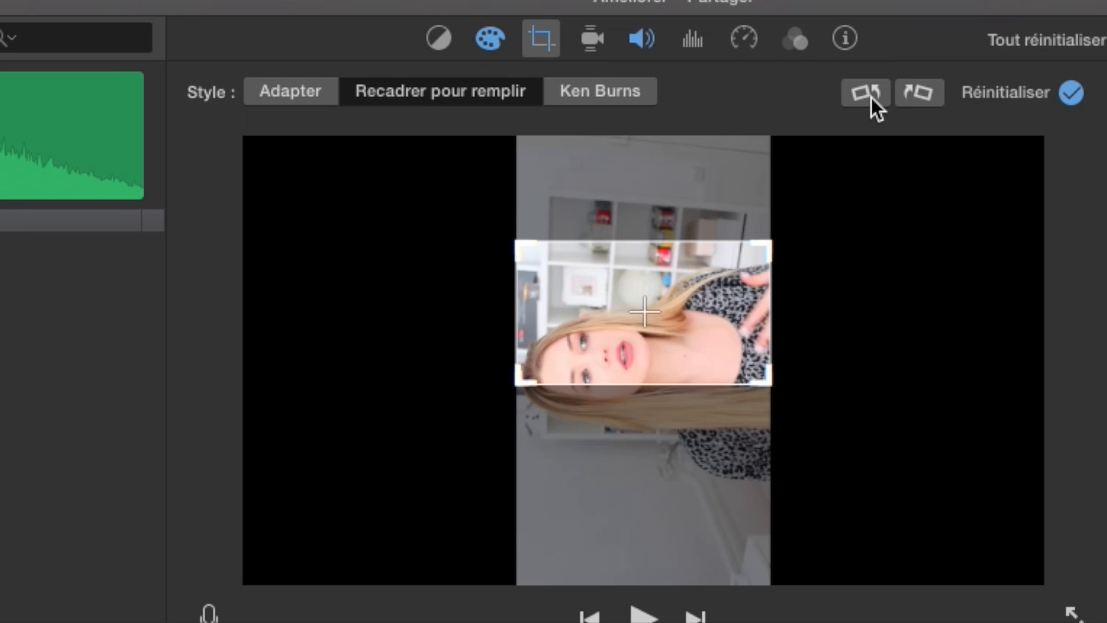
{"action": "left_click", "coordinate": [871, 98]}
{"action": "left_click", "coordinate": [870, 98]}
{"action": "left_click", "coordinate": [871, 98]}
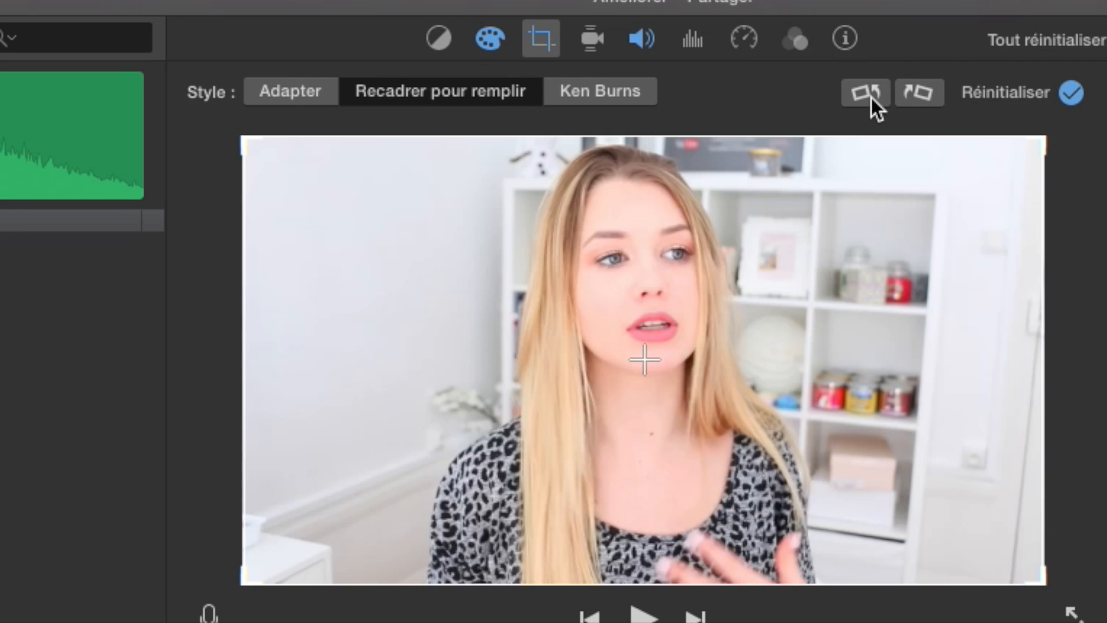
Examine the clip's stabilization and volume settings, switching the lowering of other clips' volume on and off.
{"action": "left_click", "coordinate": [598, 35]}
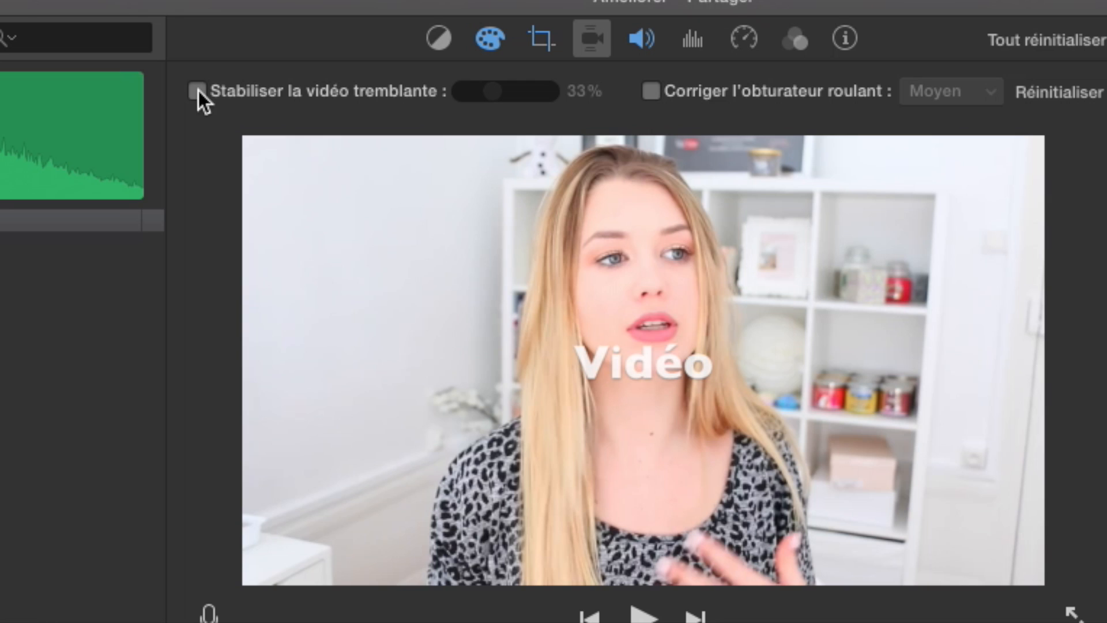
{"action": "left_click", "coordinate": [643, 38]}
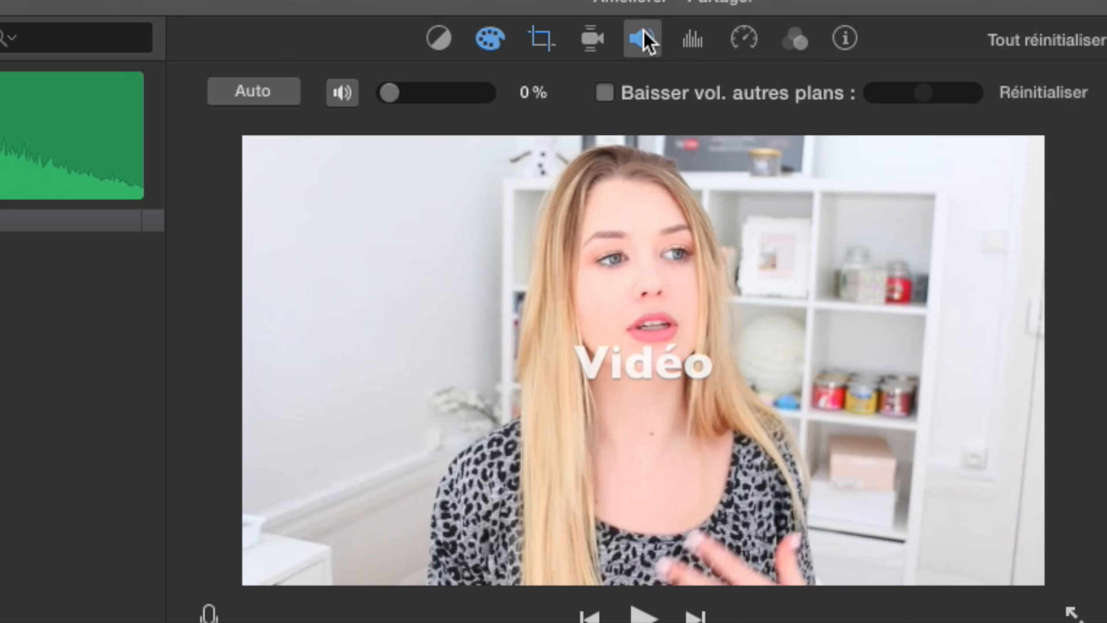
{"action": "mouse_move", "coordinate": [382, 92]}
{"action": "left_mouse_down"}
{"action": "mouse_move", "coordinate": [484, 94]}
{"action": "mouse_move", "coordinate": [376, 102]}
{"action": "left_mouse_up"}
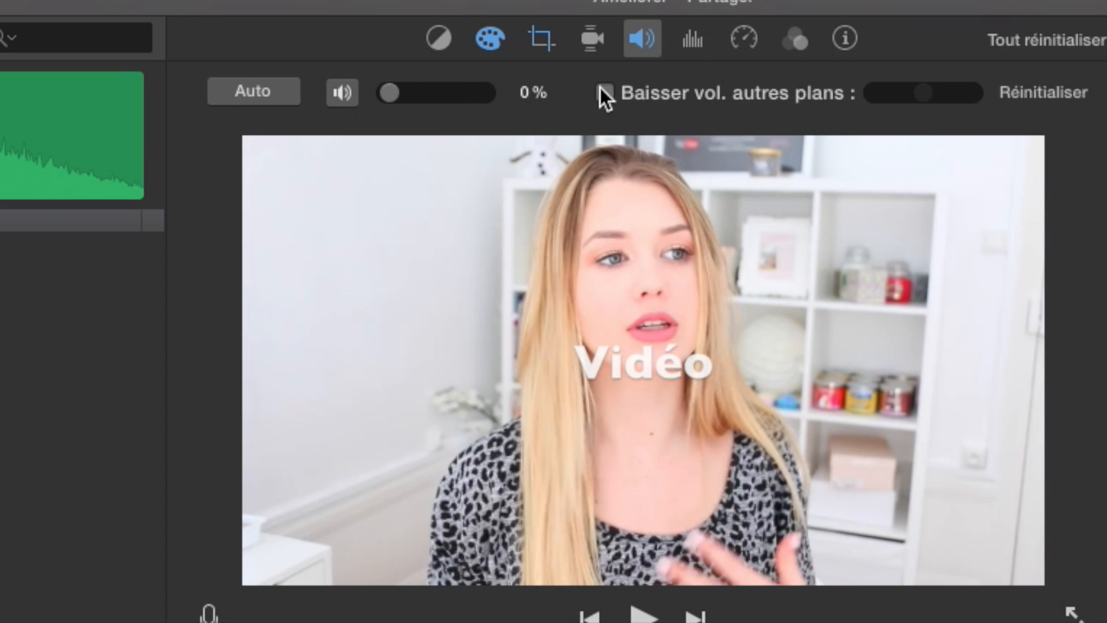
{"action": "left_click", "coordinate": [603, 91]}
{"action": "left_click", "coordinate": [604, 92]}
Switch background noise reduction on and off for the clip, and show the equalizer presets.
{"action": "left_click", "coordinate": [694, 39]}
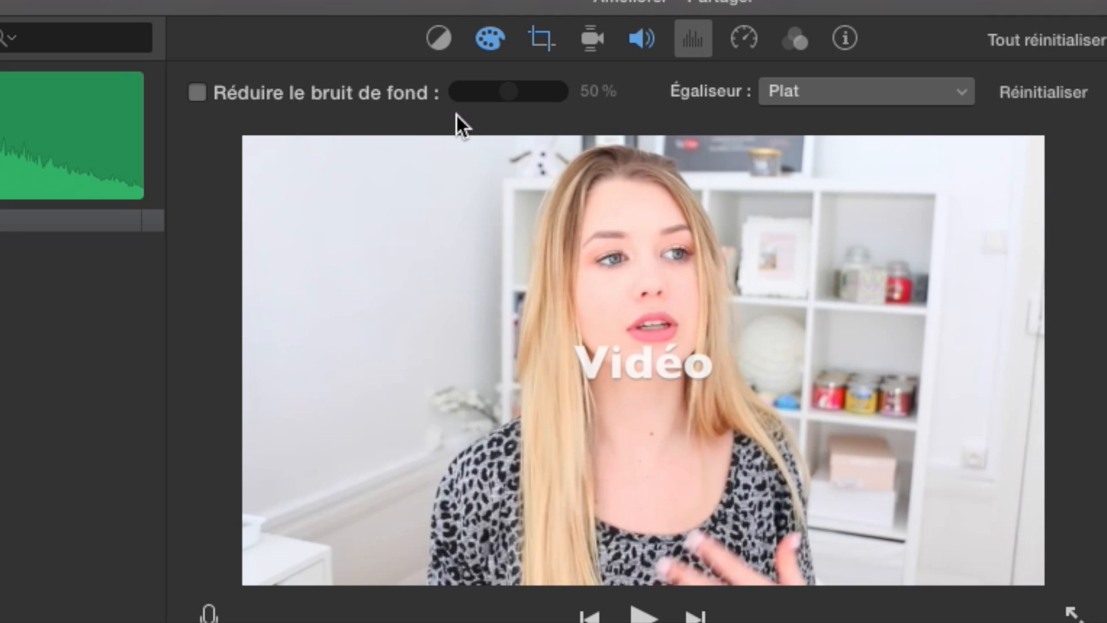
{"action": "left_click", "coordinate": [197, 92]}
{"action": "left_click", "coordinate": [197, 93]}
{"action": "left_click", "coordinate": [908, 90]}
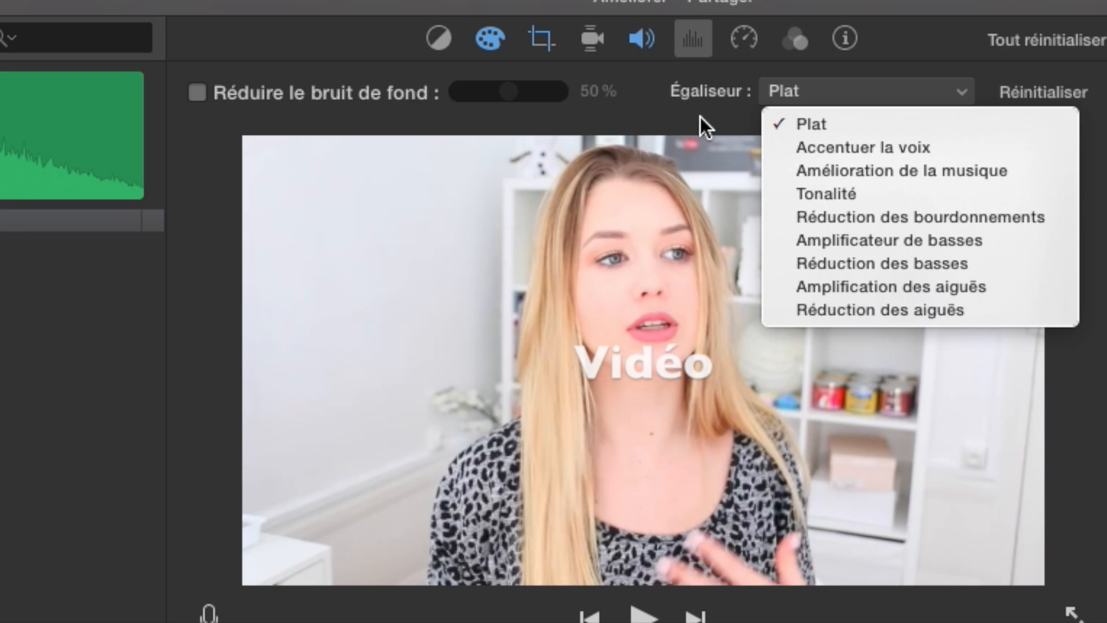
Try the Rapide (fast) playback speed on the clip and return the clip to Normal speed.
{"action": "left_click", "coordinate": [749, 61]}
{"action": "left_click", "coordinate": [746, 38]}
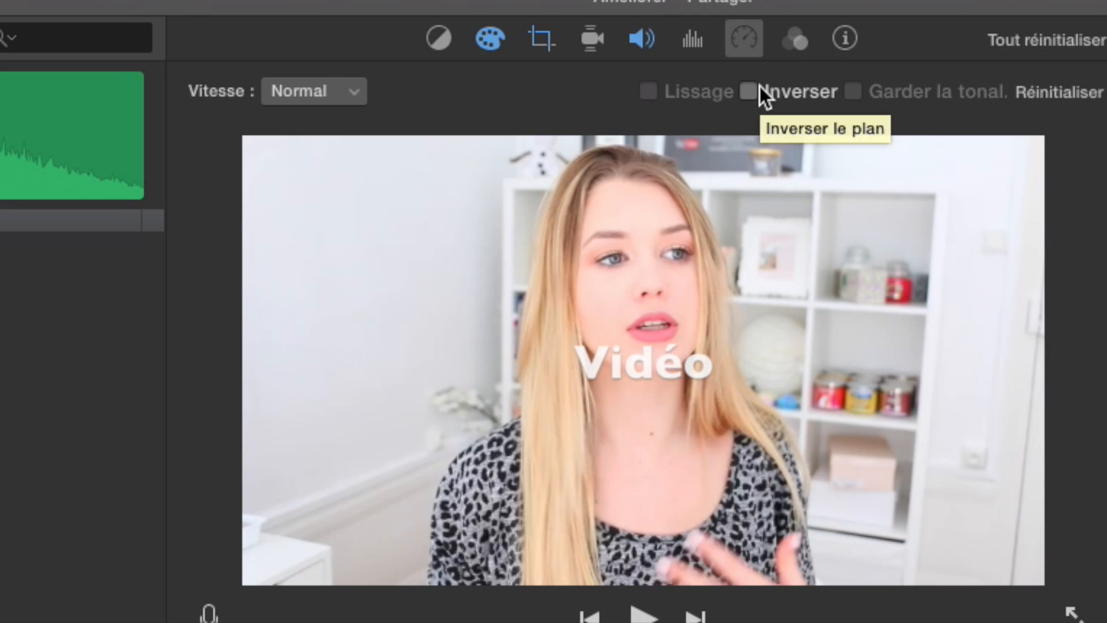
{"action": "left_click", "coordinate": [295, 91]}
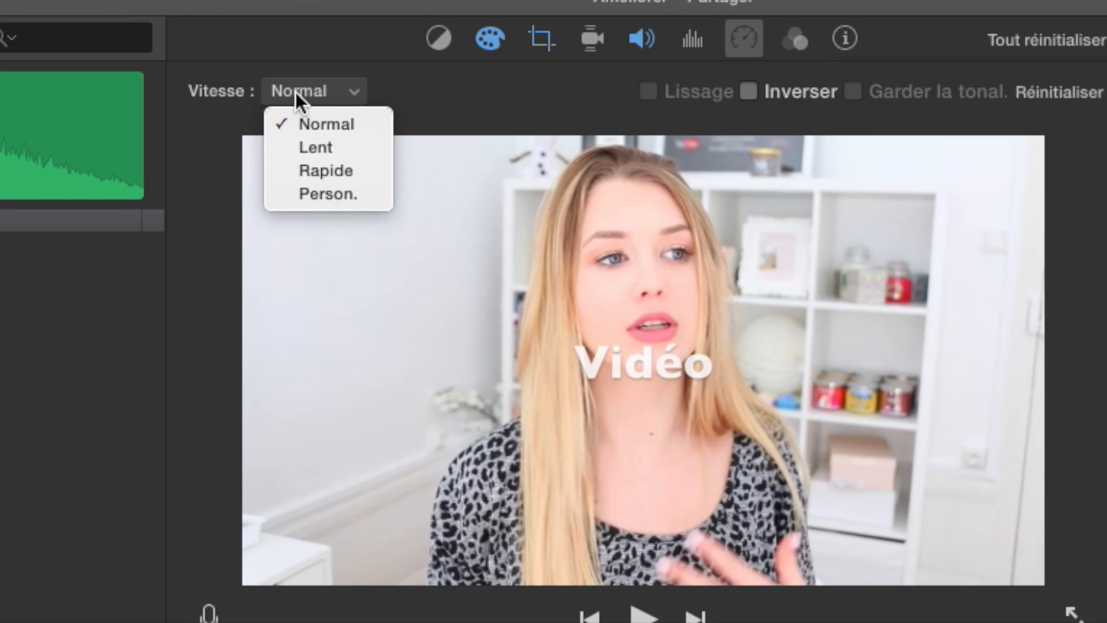
{"action": "left_click", "coordinate": [342, 168]}
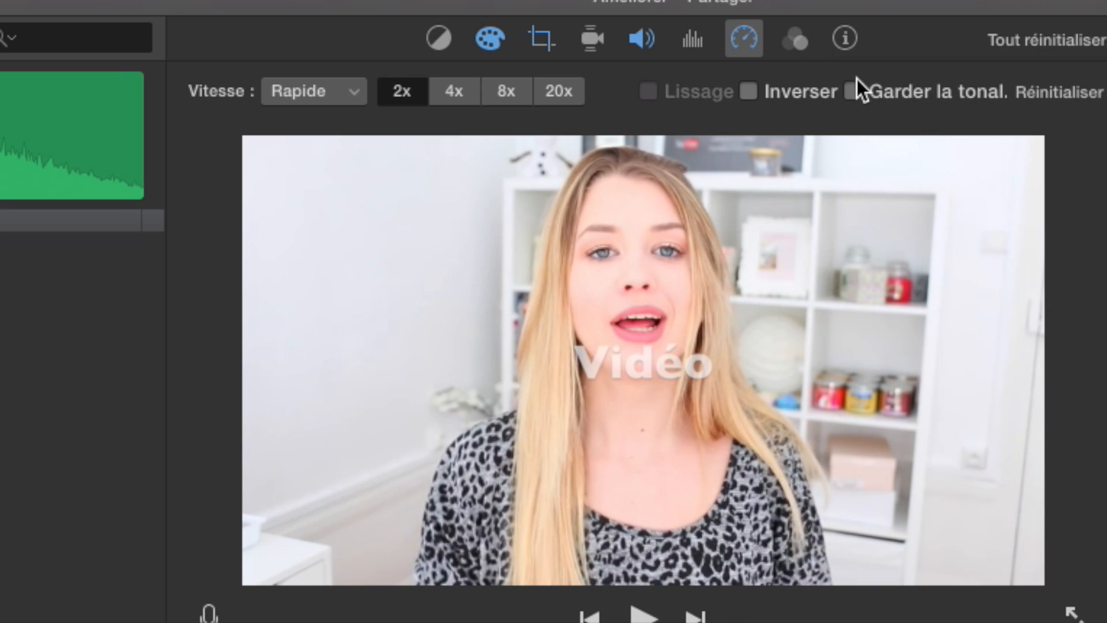
{"action": "left_click", "coordinate": [444, 91]}
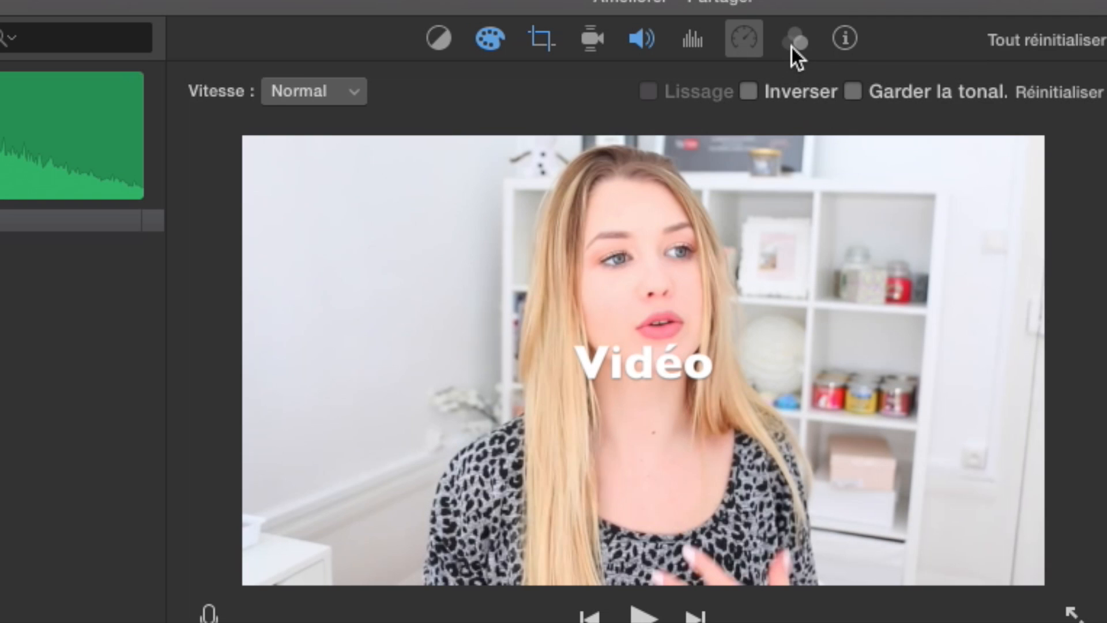
Examine the available video effects and audio effects for the clip, leaving both choosers without applying anything.
{"action": "left_click", "coordinate": [794, 40]}
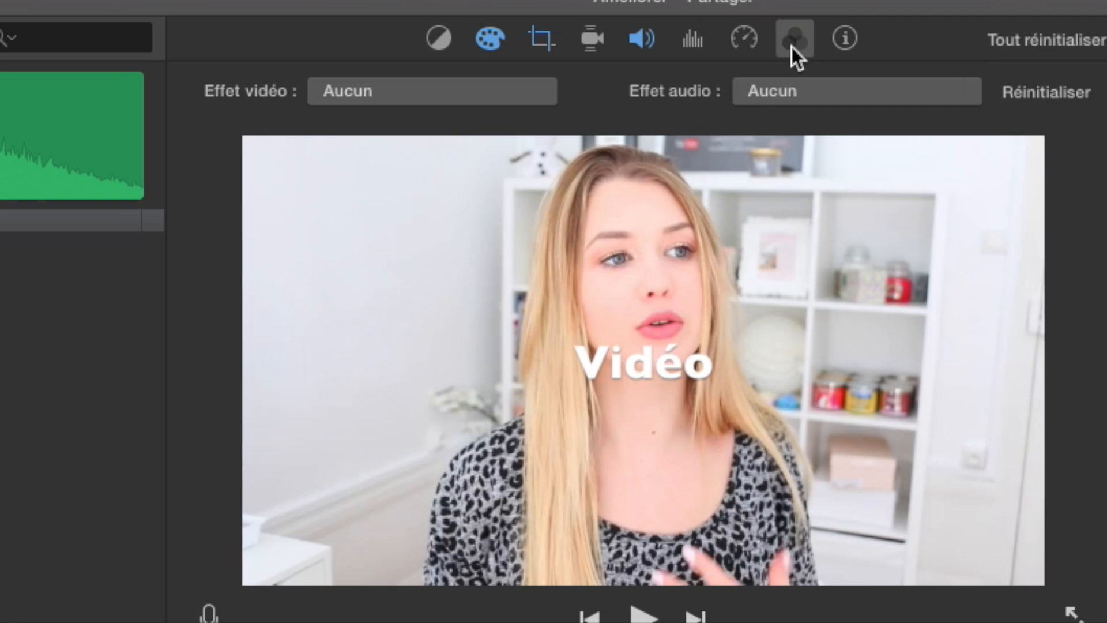
{"action": "left_click", "coordinate": [393, 85]}
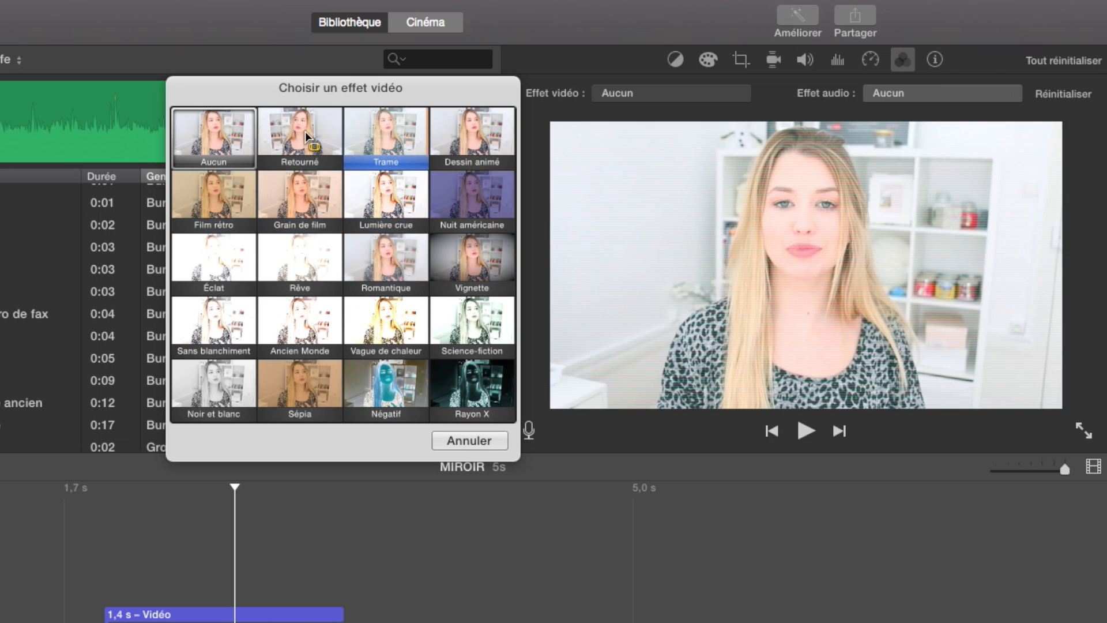
{"action": "left_click", "coordinate": [470, 442]}
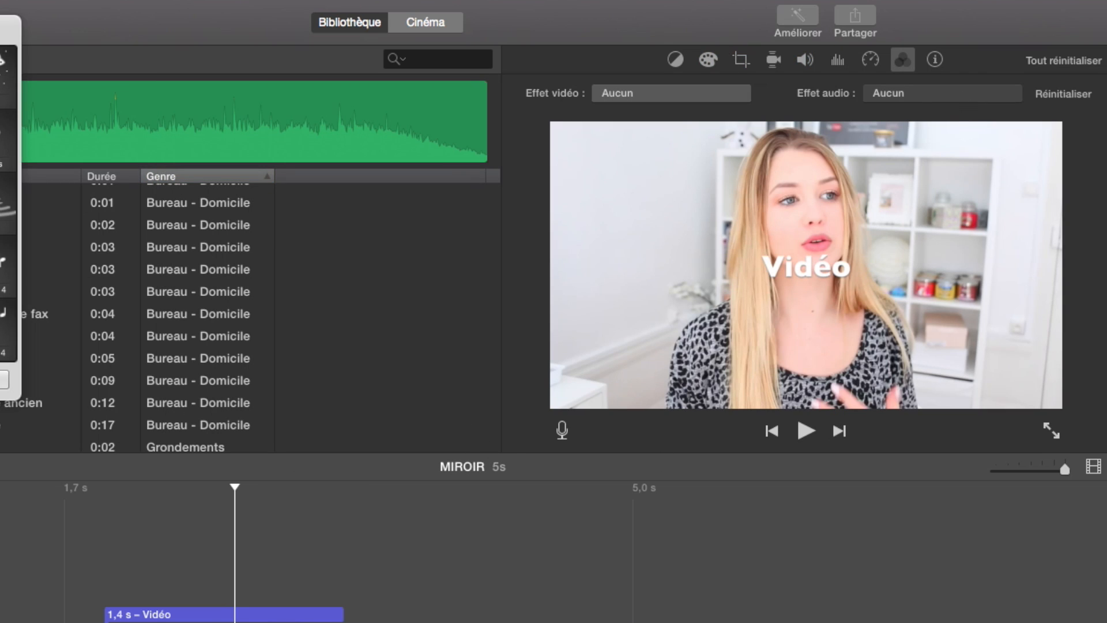
{"action": "left_click", "coordinate": [942, 93]}
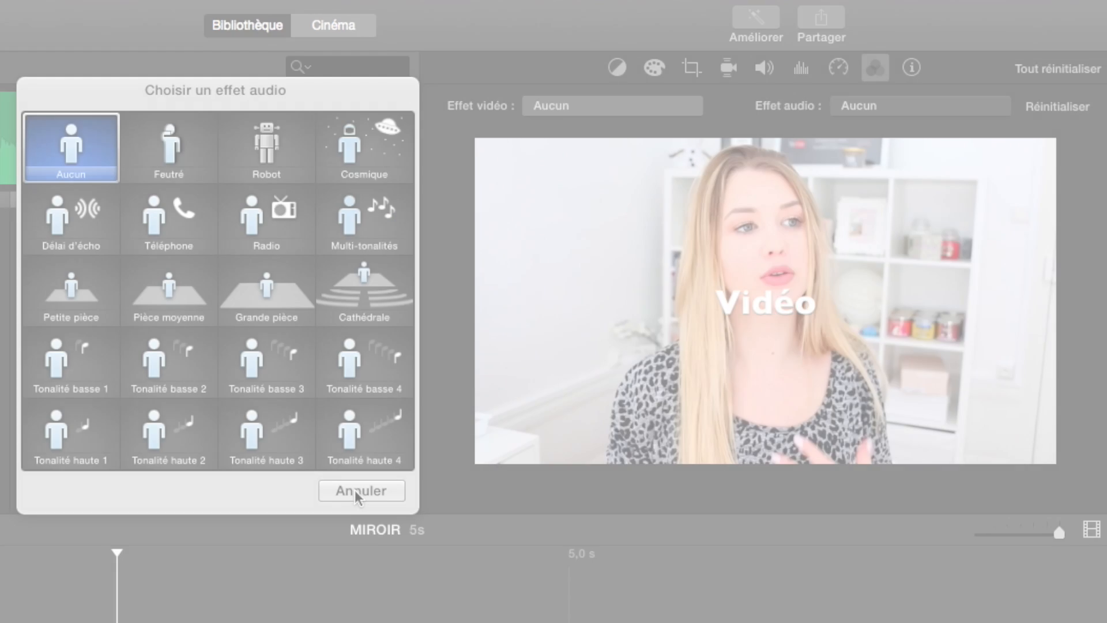
{"action": "left_click", "coordinate": [356, 491]}
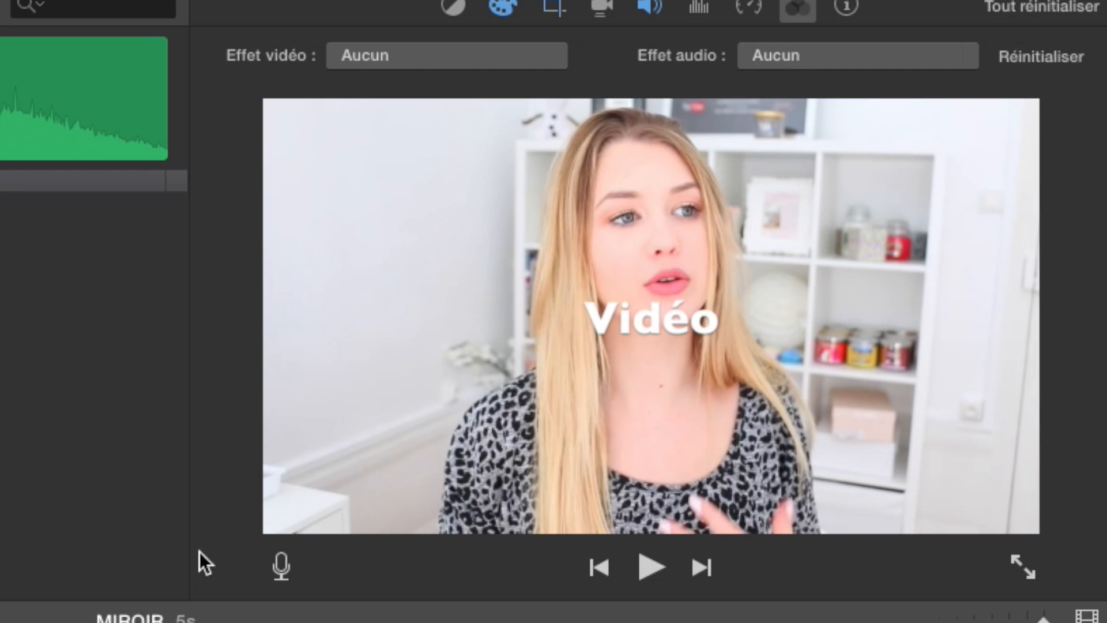
Record a voice-over of about 1.2 s under the last clip, and delete the recording from the timeline.
{"action": "left_click", "coordinate": [285, 558]}
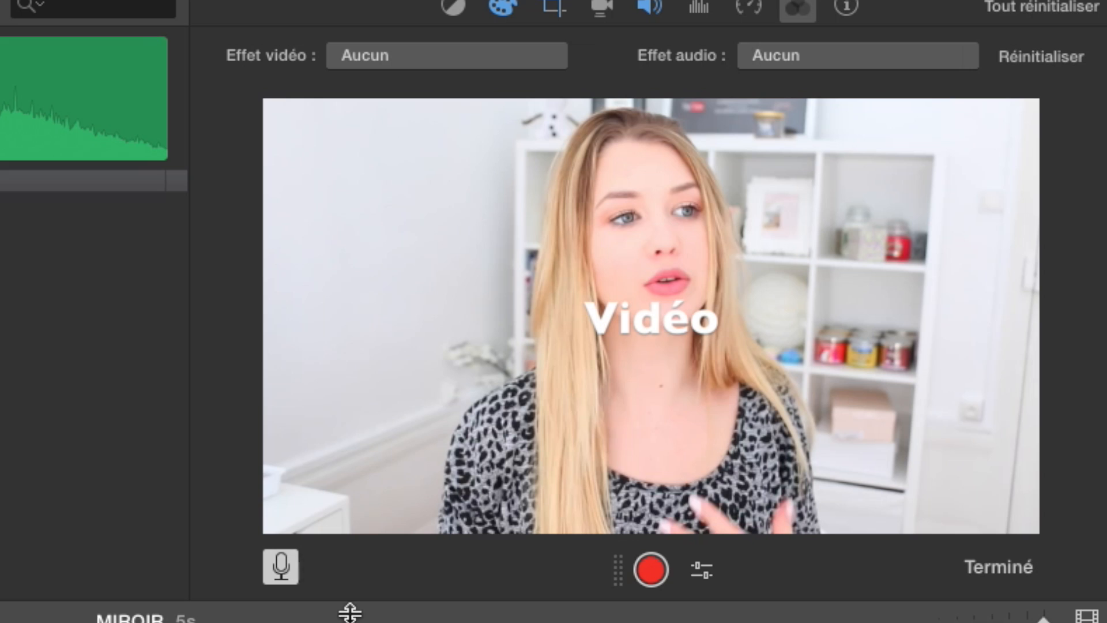
{"action": "left_click", "coordinate": [643, 569]}
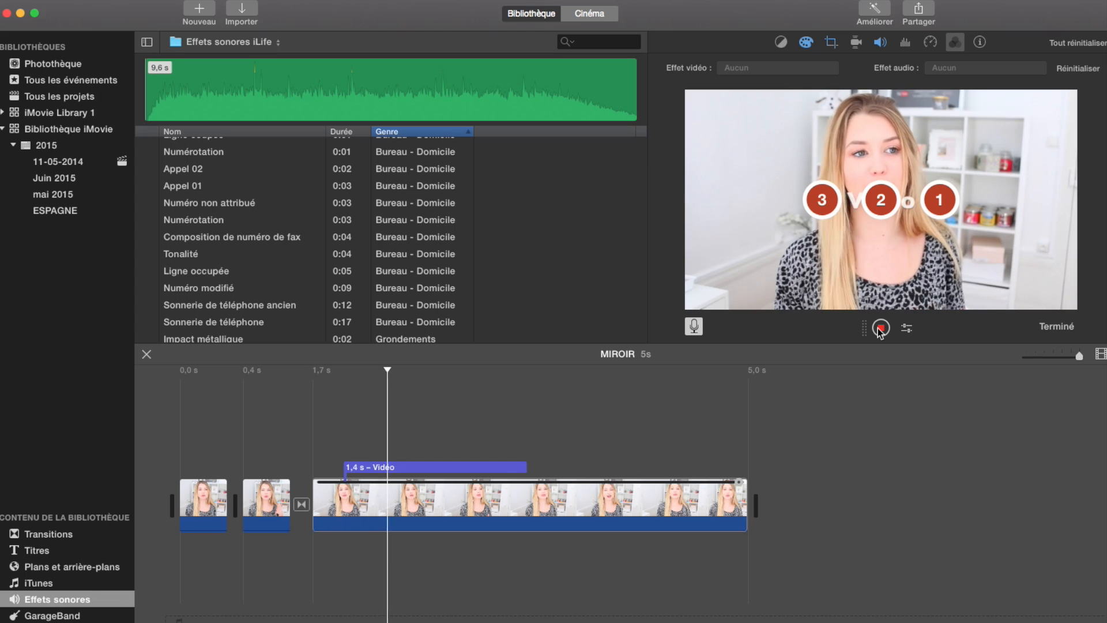
{"action": "left_click", "coordinate": [882, 330]}
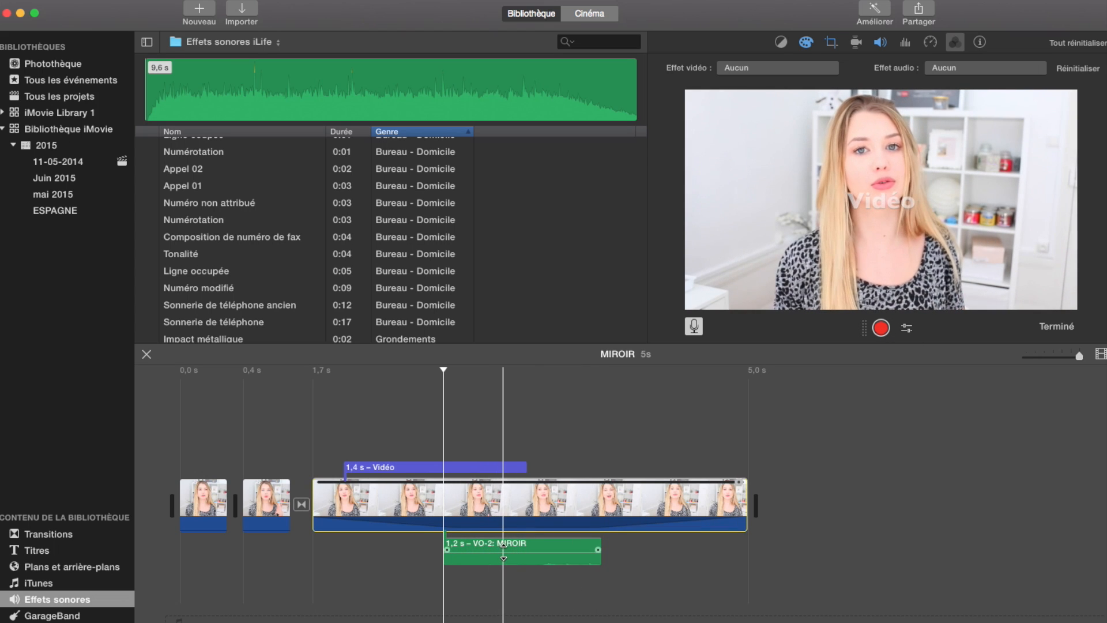
{"action": "left_click", "coordinate": [513, 550]}
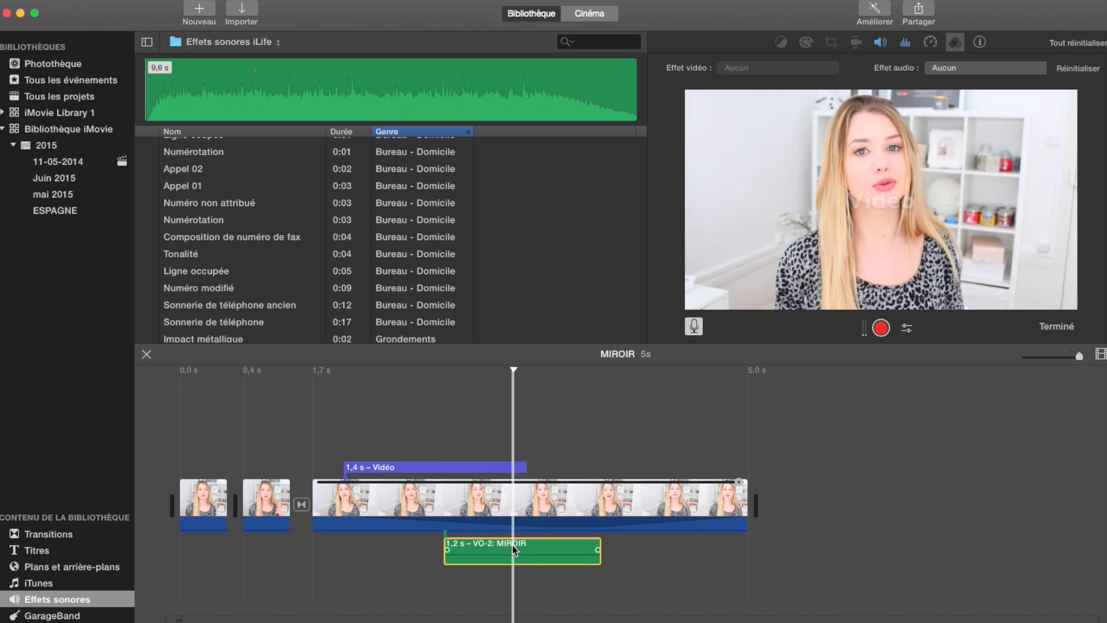
{"action": "key", "text": "Delete"}
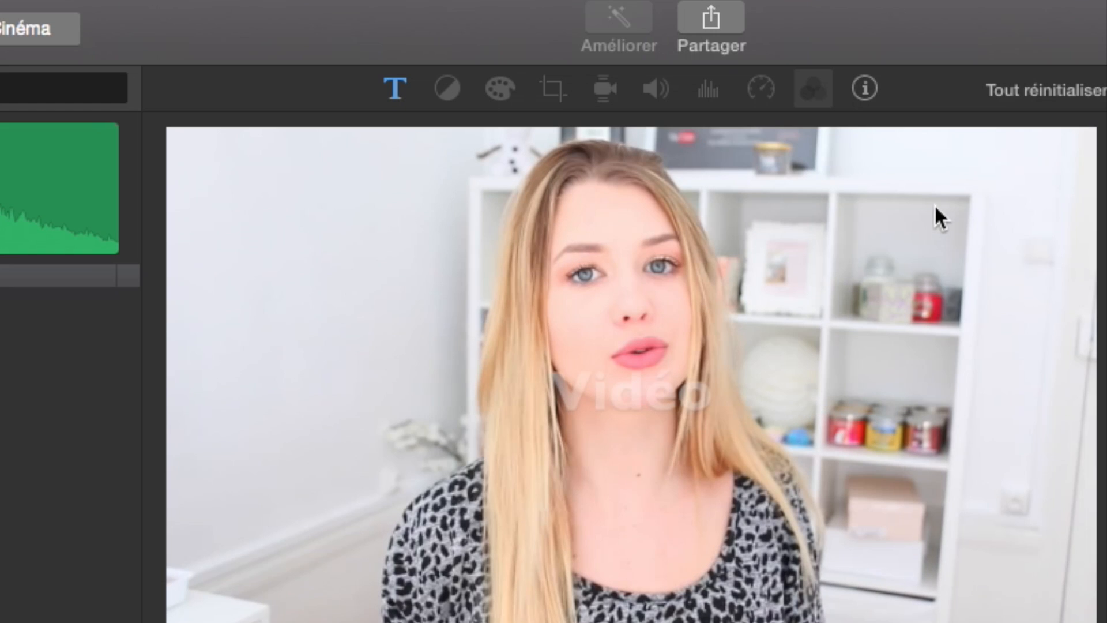
Examine the sharing destinations and the YouTube export settings for the project, leaving without publishing.
{"action": "left_click", "coordinate": [919, 10]}
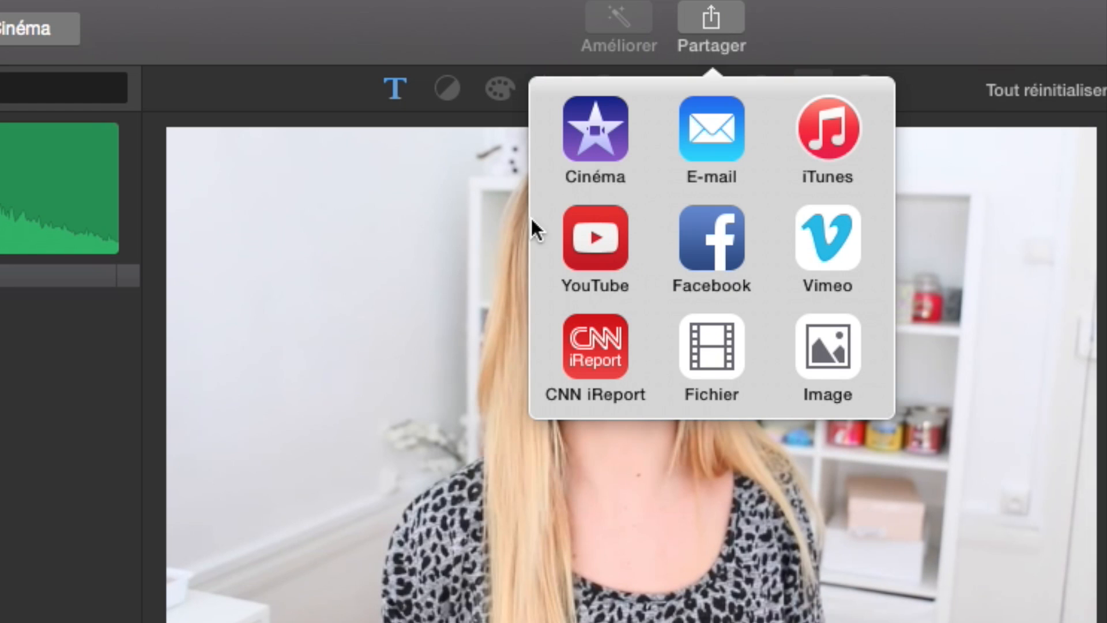
{"action": "left_click", "coordinate": [610, 234]}
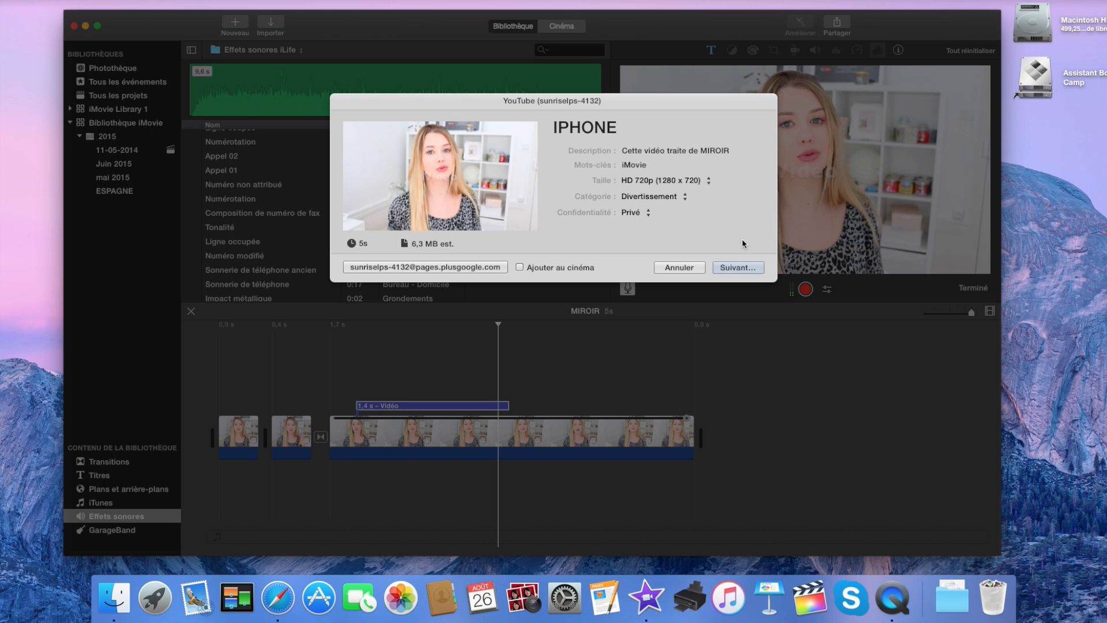
{"action": "left_click", "coordinate": [679, 268]}
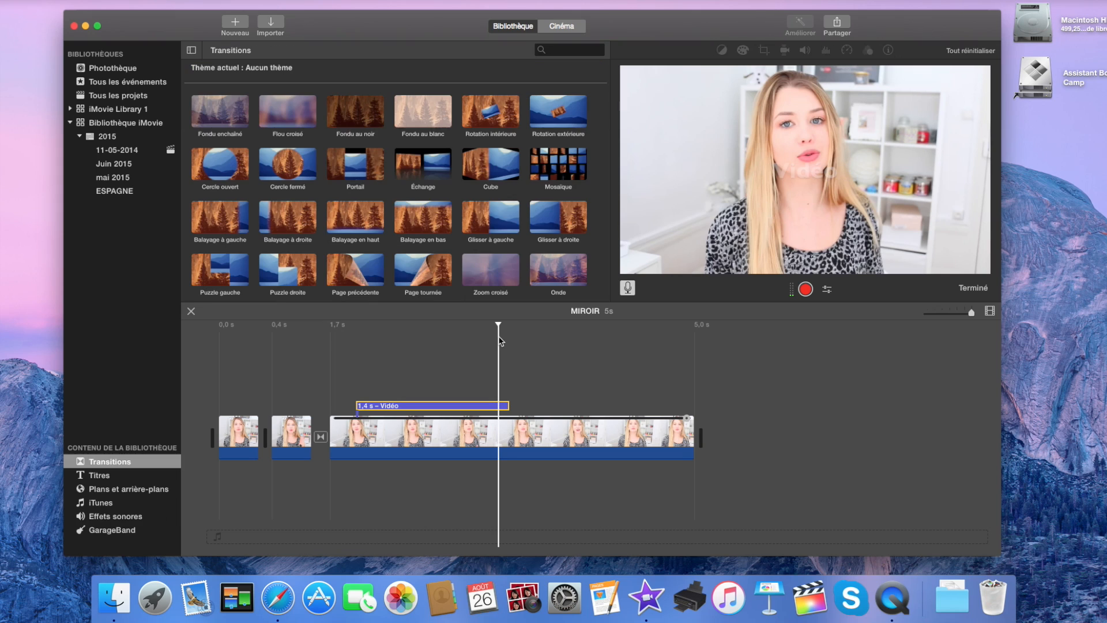